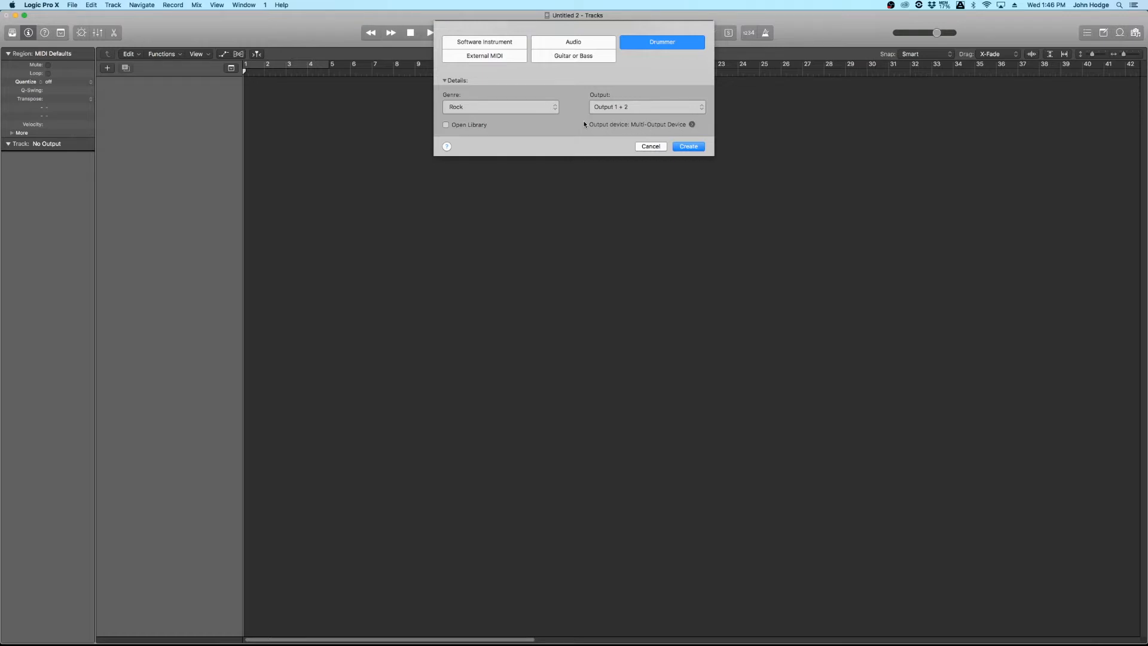
Create a Drummer track with the Rock genre and output 1 + 2, with the library set to open
{"action": "left_click", "coordinate": [550, 106]}
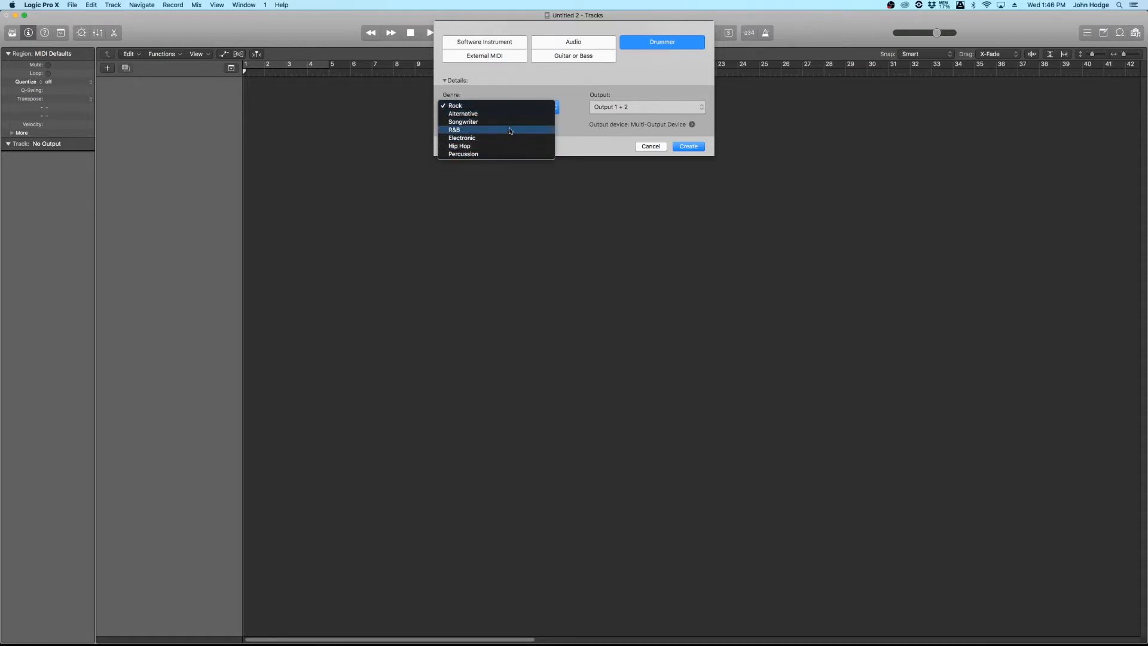
{"action": "left_click", "coordinate": [512, 108]}
{"action": "left_click", "coordinate": [468, 125]}
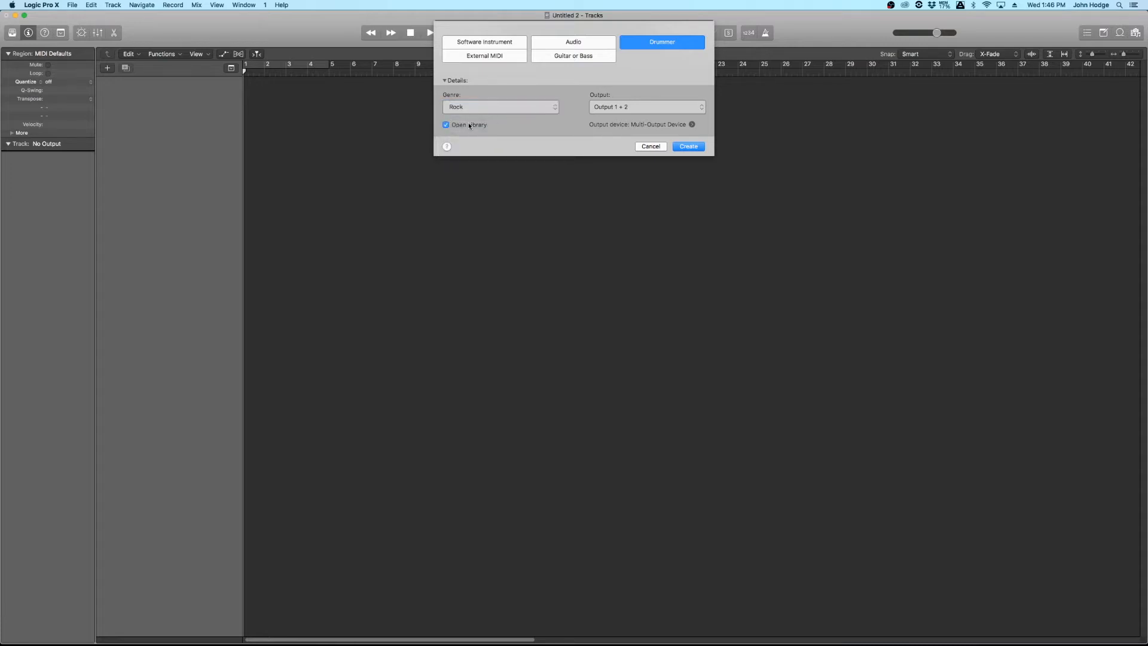
{"action": "left_click", "coordinate": [689, 146]}
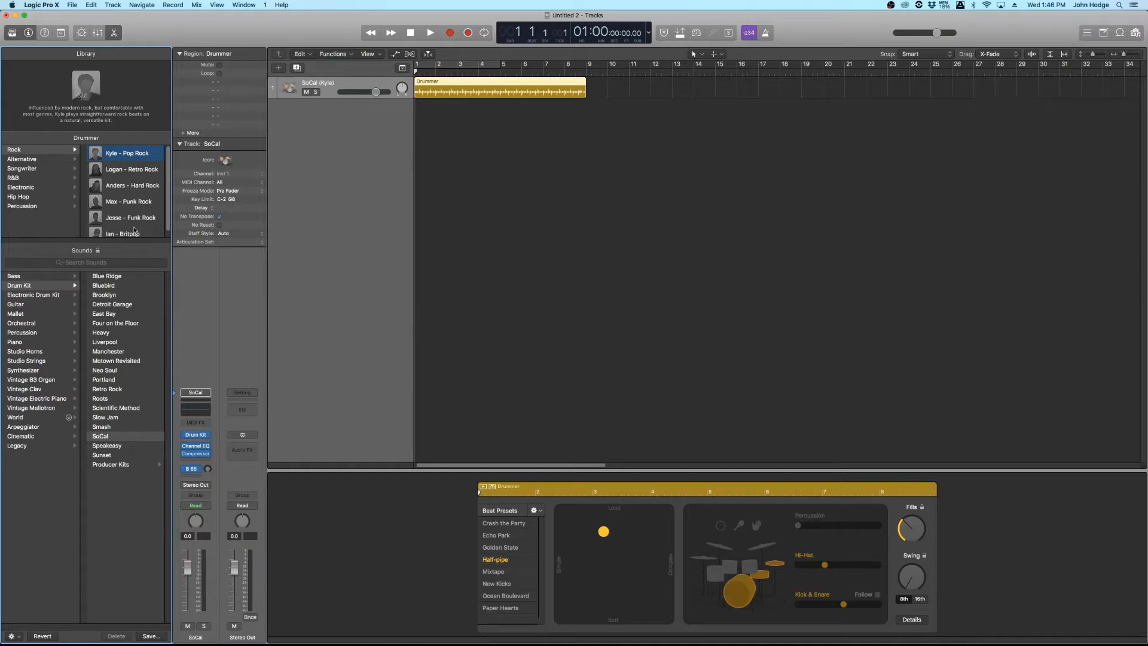
Browse the drummers in each genre from Alternative through Percussion, and return to the Rock drummers
{"action": "left_click", "coordinate": [36, 160]}
{"action": "left_click", "coordinate": [38, 168]}
{"action": "left_click", "coordinate": [39, 177]}
{"action": "left_click", "coordinate": [40, 187]}
{"action": "left_click", "coordinate": [41, 197]}
{"action": "left_click", "coordinate": [43, 206]}
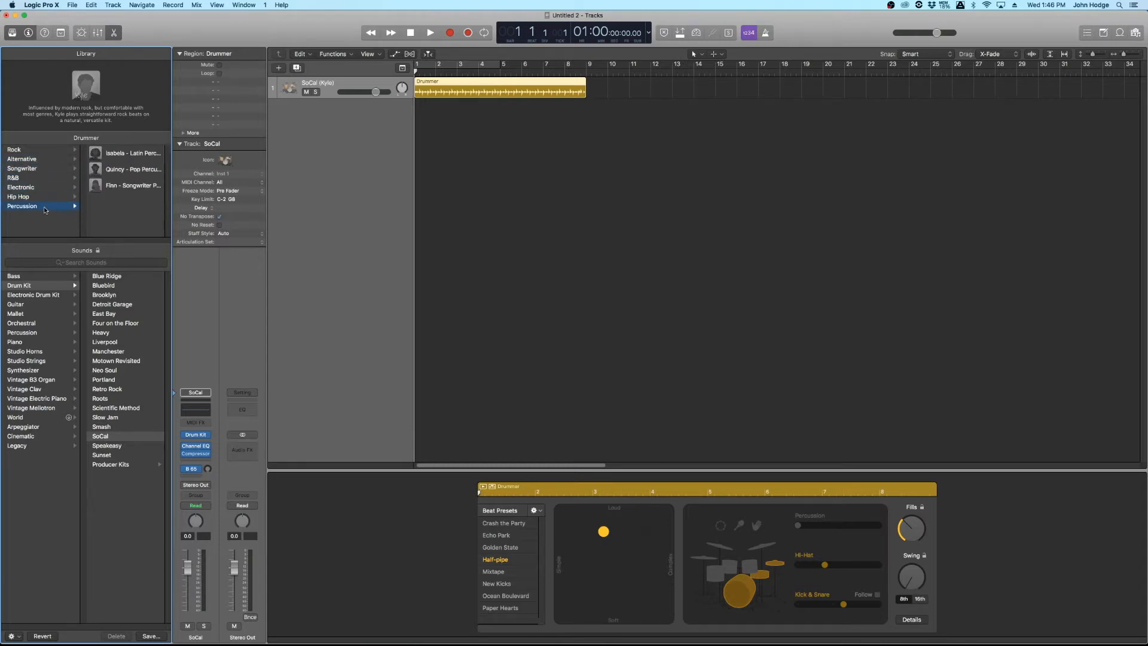
{"action": "left_click", "coordinate": [51, 150]}
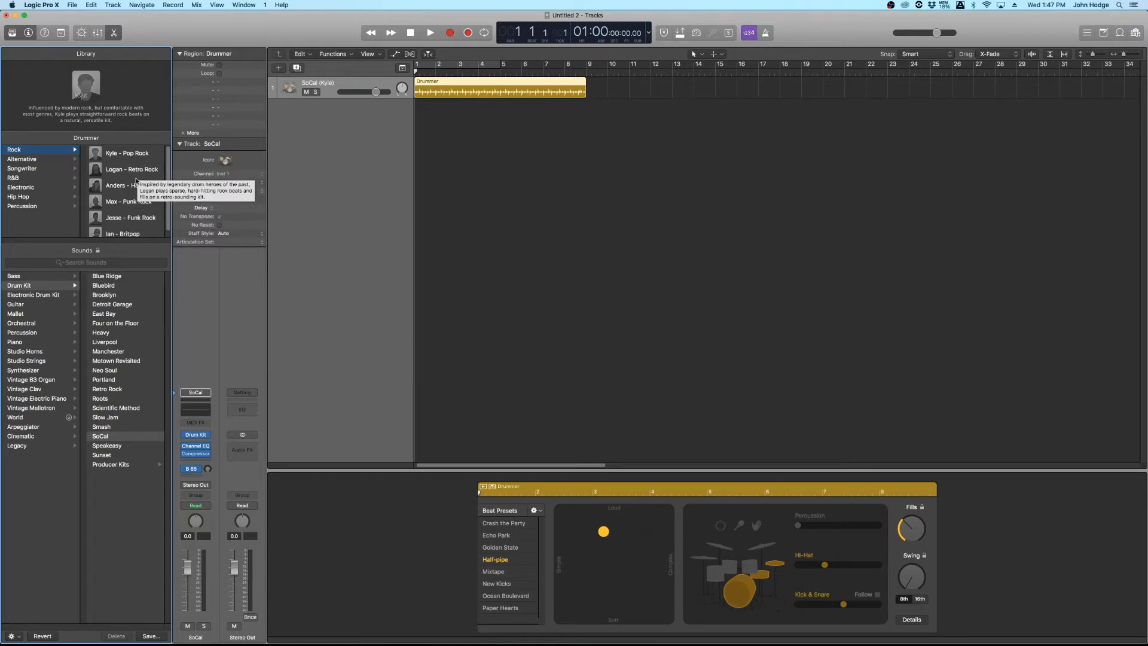
Try the Anders - Hard Rock drummer, and assign Jesse - Funk Rock to the track
{"action": "left_click", "coordinate": [132, 223]}
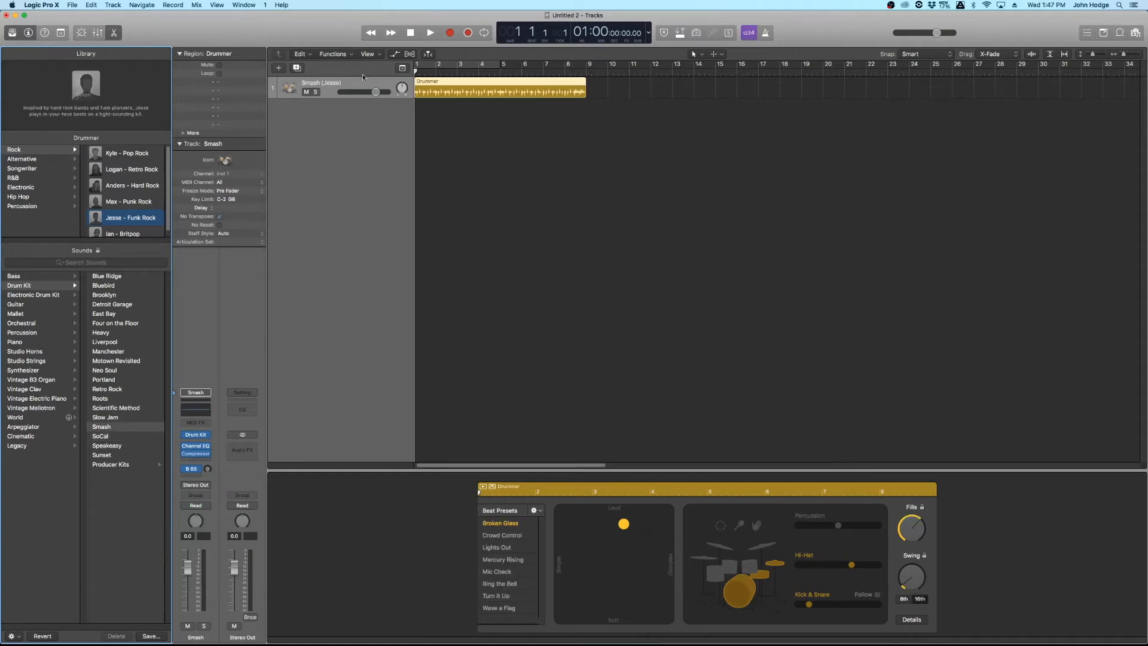
{"action": "mouse_move", "coordinate": [198, 438]}
{"action": "left_click", "coordinate": [136, 186]}
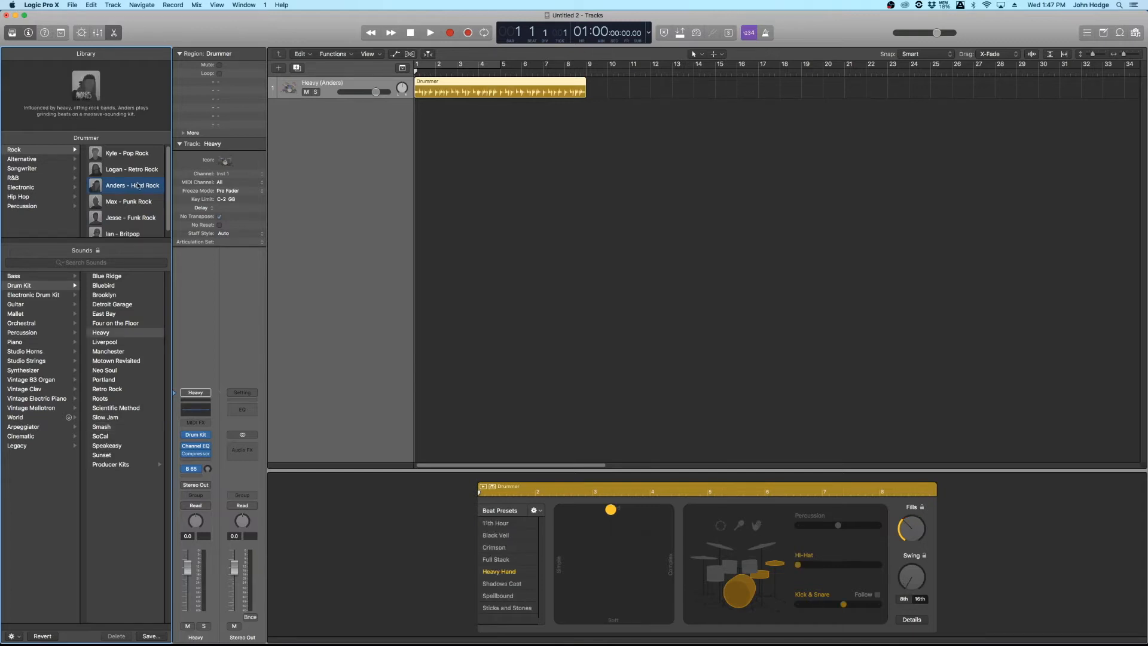
{"action": "left_click", "coordinate": [134, 218]}
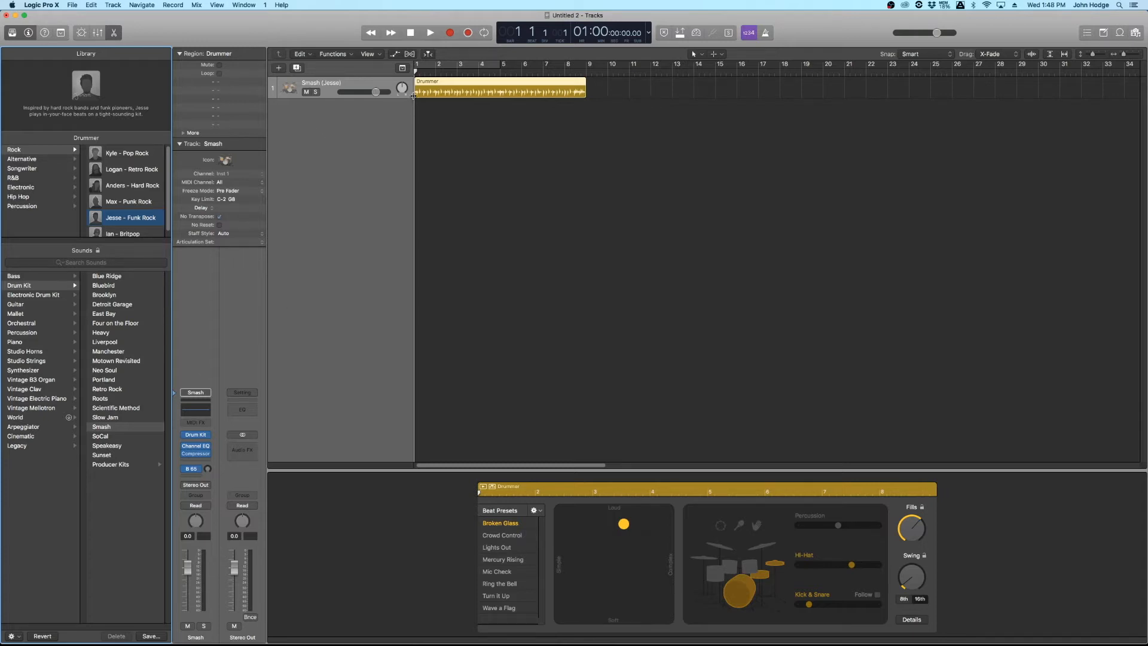
Add two more Drummer regions after the first one, up to bar 25, and delete both again
{"action": "left_click", "coordinate": [353, 93]}
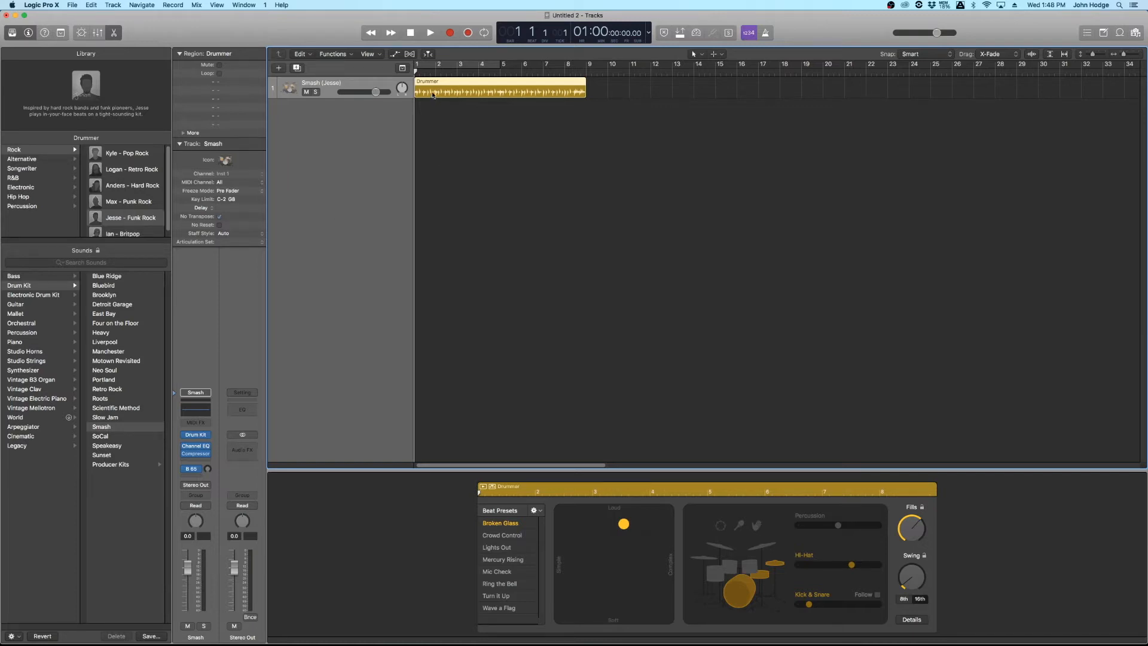
{"action": "left_click_drag", "start_coordinate": [592, 90], "coordinate": [924, 96]}
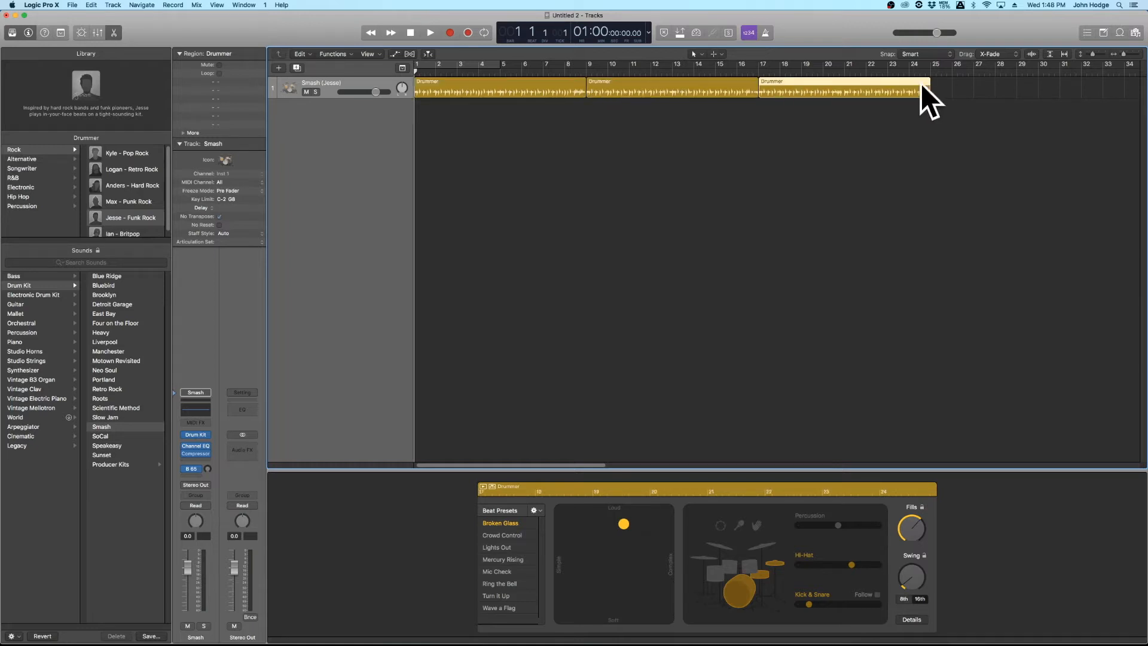
{"action": "left_click_drag", "start_coordinate": [918, 166], "coordinate": [684, 89]}
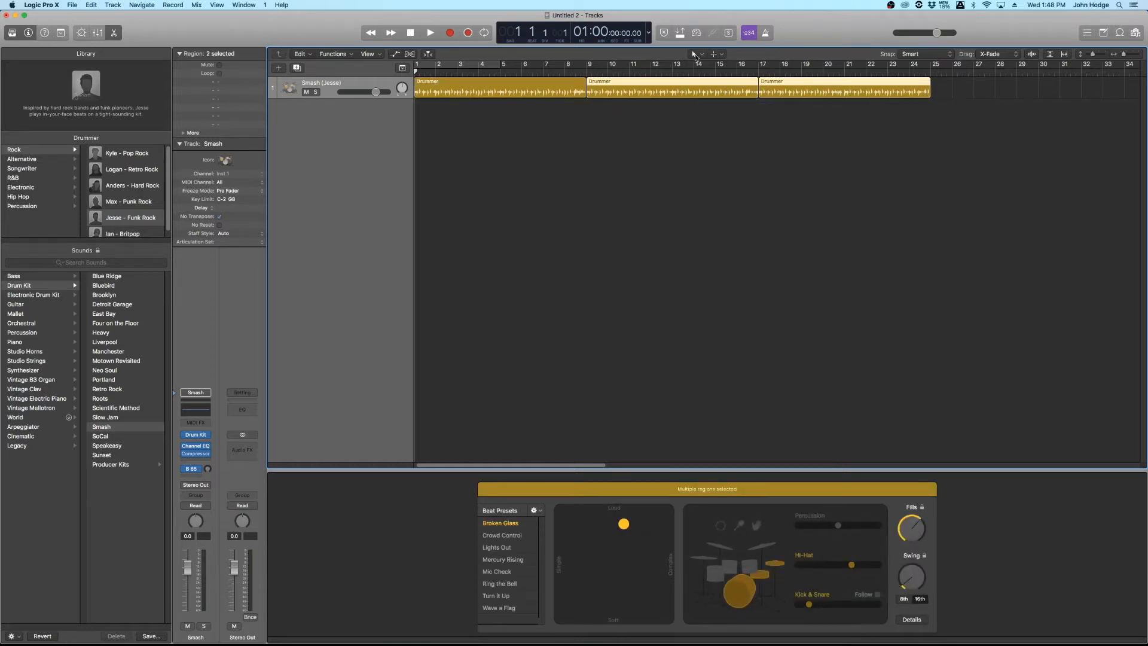
{"action": "key", "text": "Delete"}
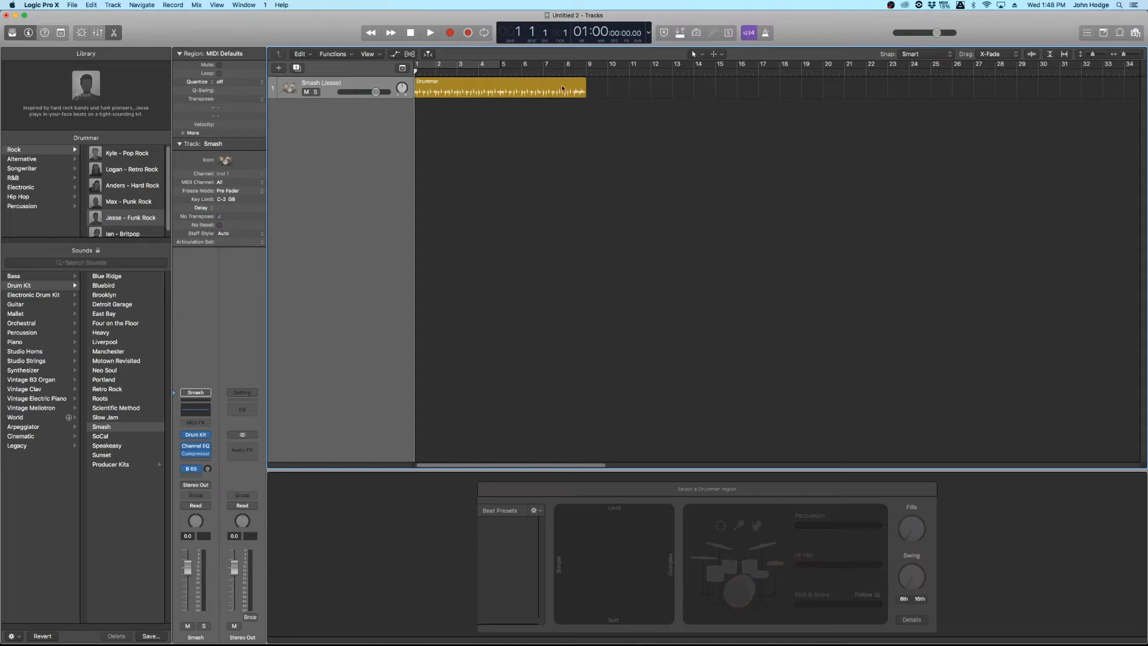
Select the remaining Drummer region and inspect its kit controls and its Feel, Ghost Notes and Hi-Hat details
{"action": "left_click", "coordinate": [526, 91]}
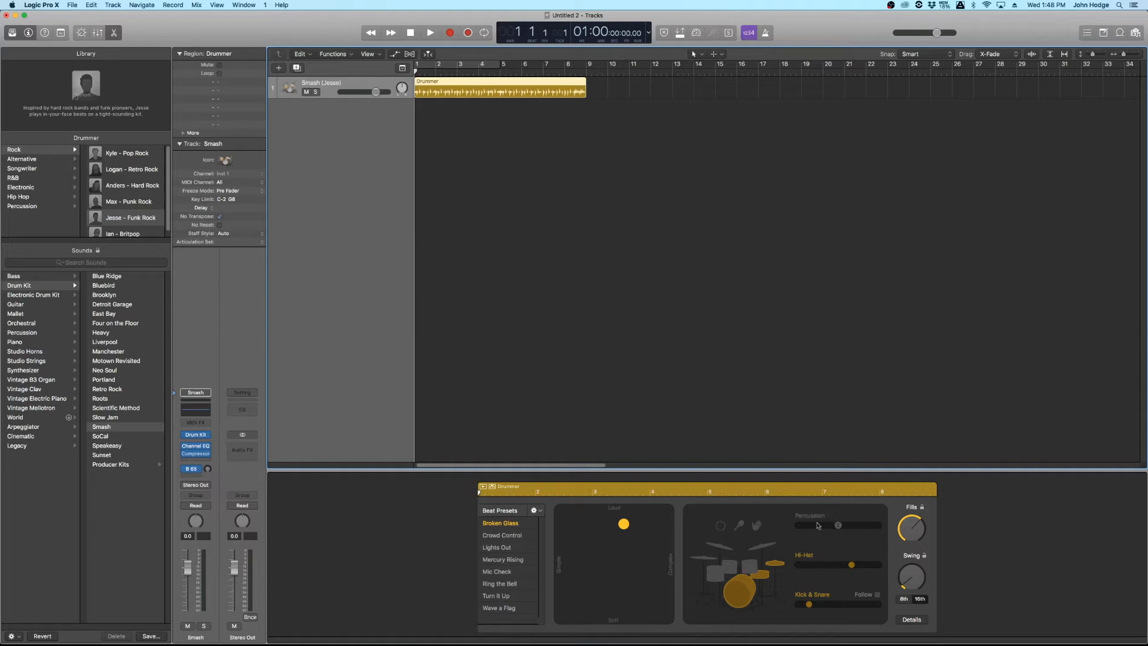
{"action": "mouse_move", "coordinate": [814, 563]}
{"action": "mouse_move", "coordinate": [815, 606]}
{"action": "left_click", "coordinate": [912, 622]}
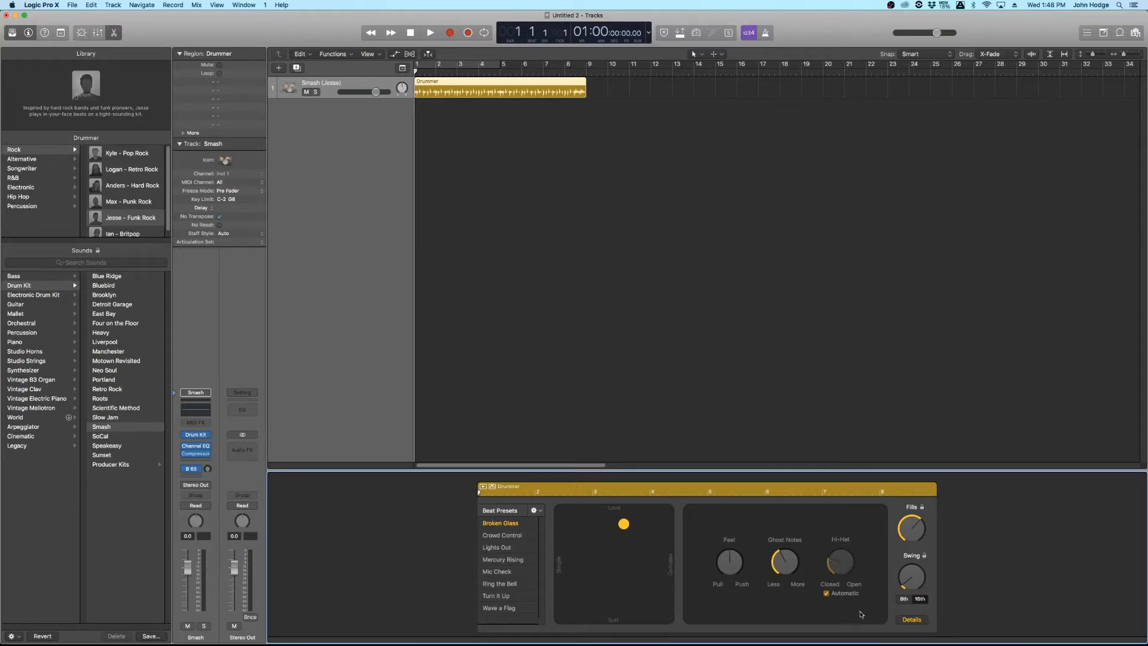
{"action": "left_click", "coordinate": [907, 620]}
Enlarge the Drummer region, listen to its opening bars and its fill in bar 8, and return the playhead to the start
{"action": "key", "text": "z"}
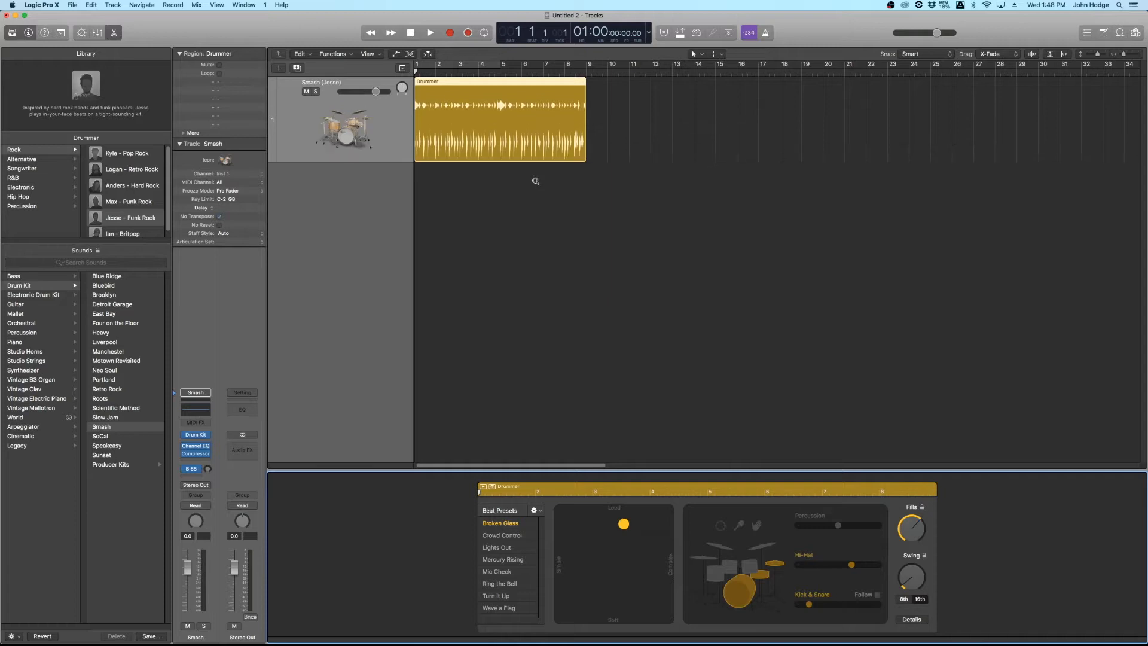
{"action": "key", "text": "z"}
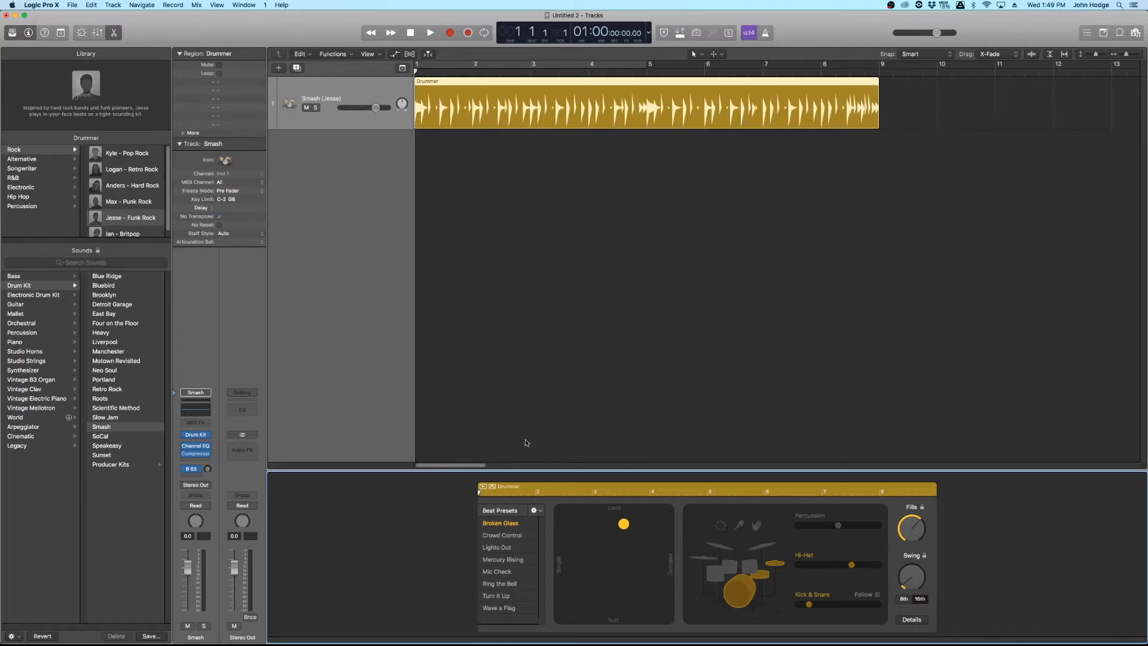
{"action": "key", "text": "space"}
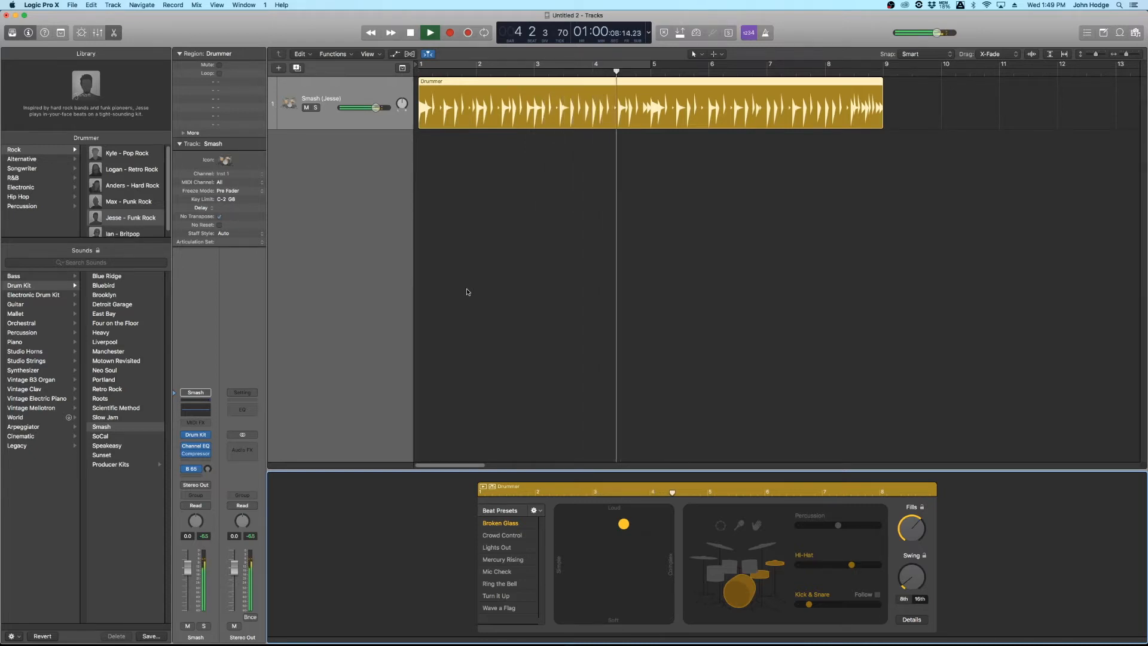
{"action": "key", "text": "space"}
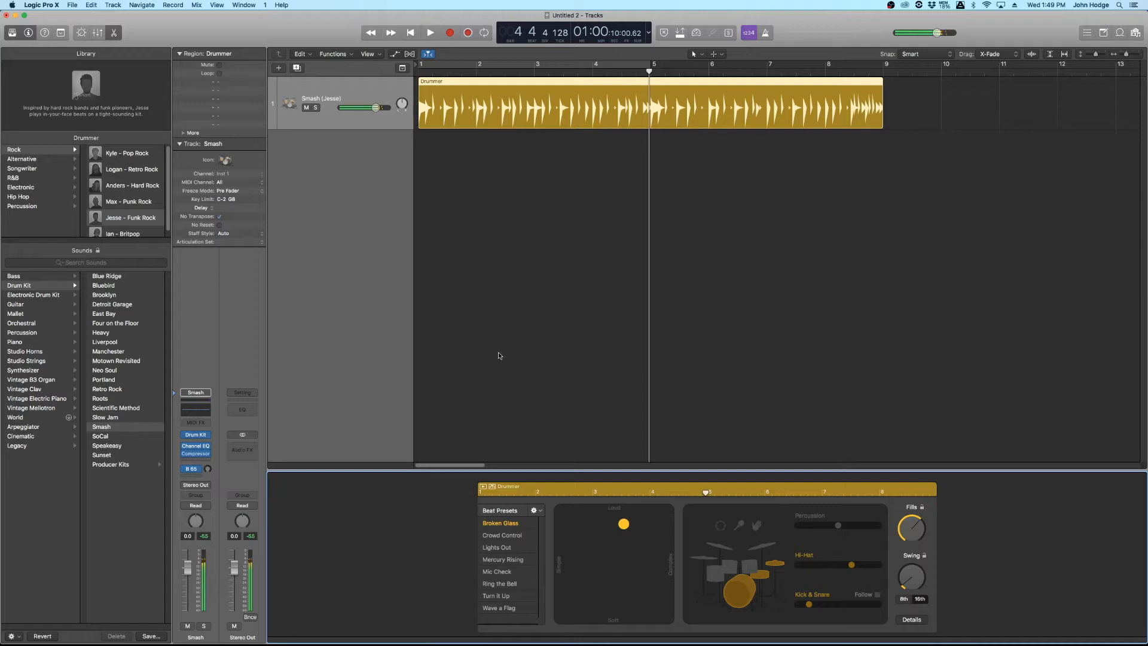
{"action": "left_click", "coordinate": [840, 90]}
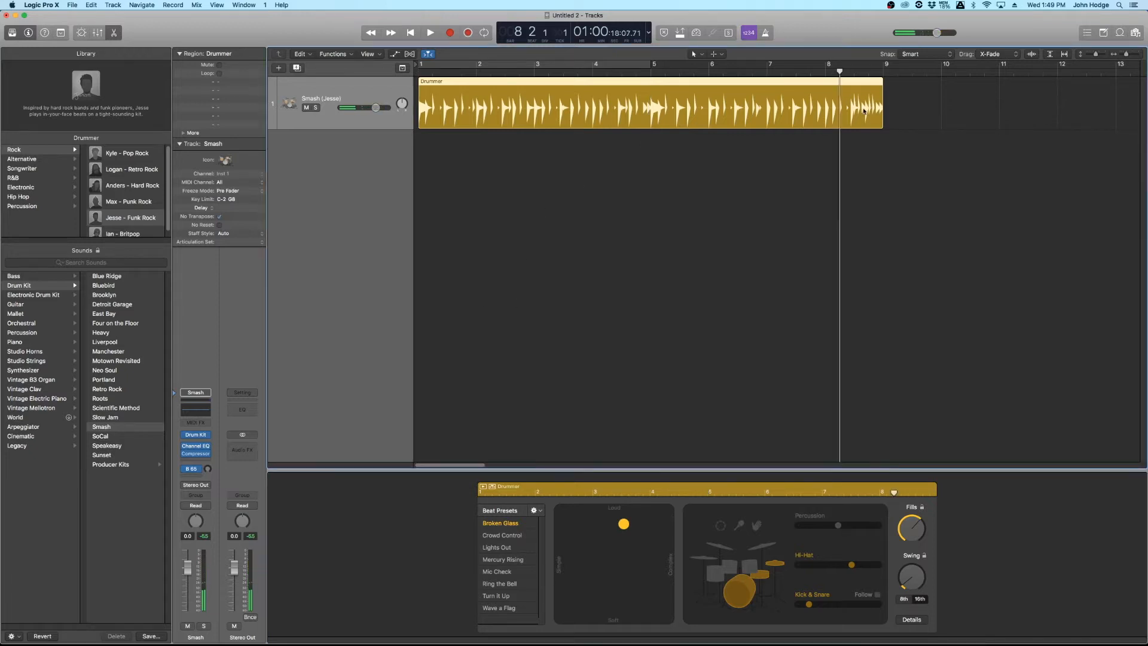
{"action": "key", "text": "space"}
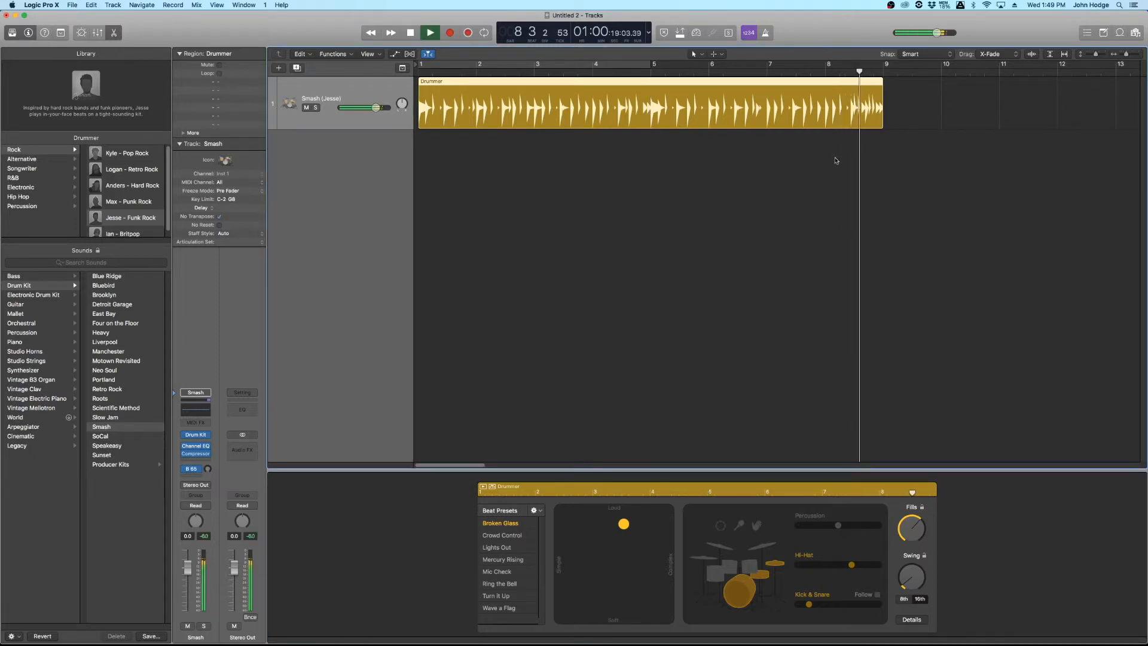
{"action": "key", "text": "space"}
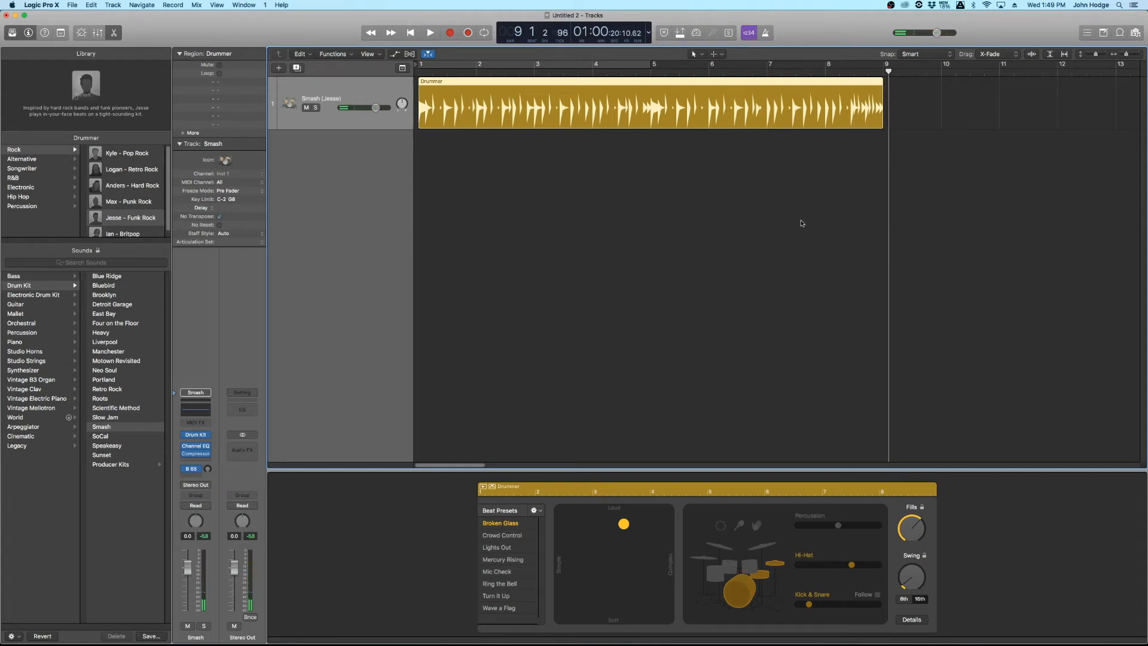
{"action": "key", "text": "Return"}
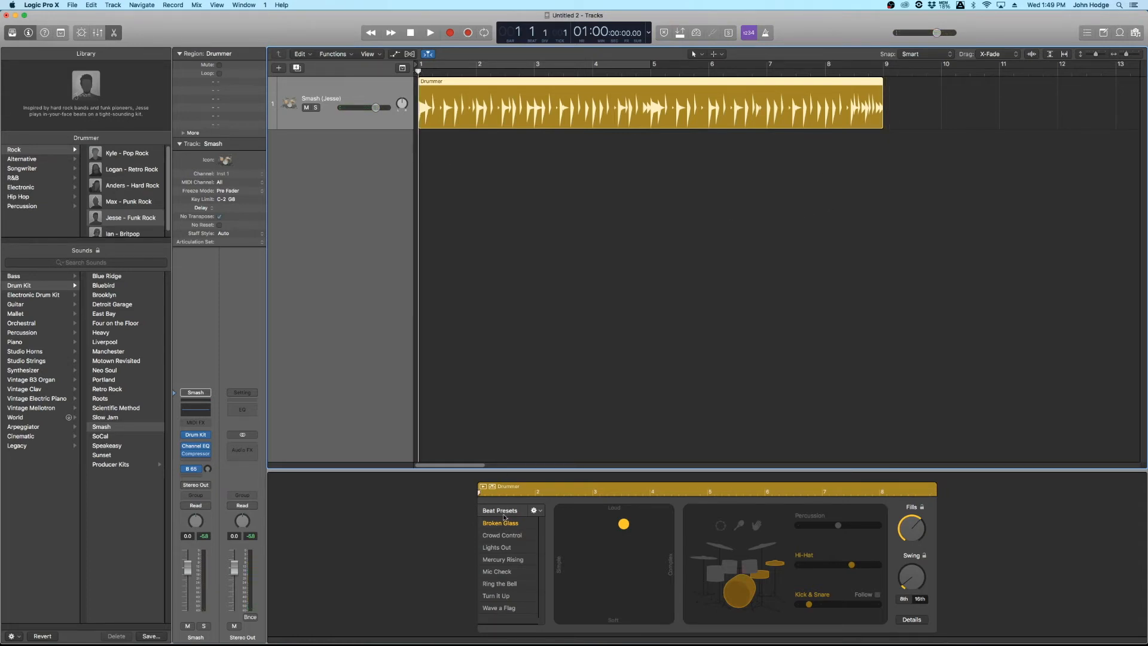
Audition the Crowd Control and Lights Out beat presets on the Drummer region
{"action": "left_click", "coordinate": [503, 536]}
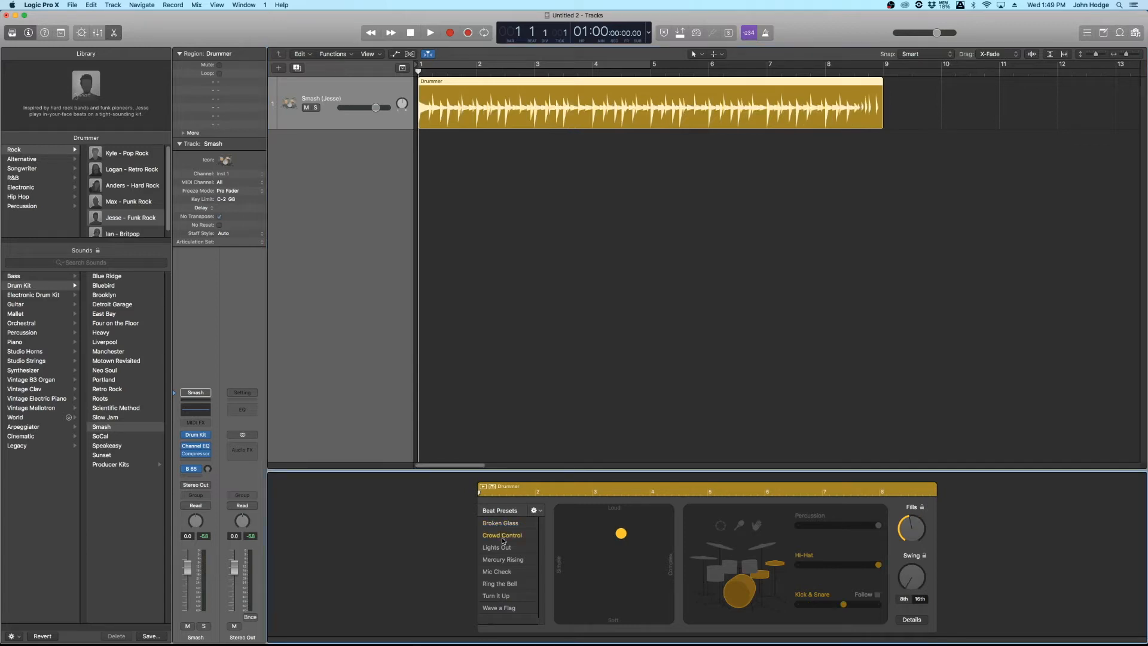
{"action": "key", "text": "space"}
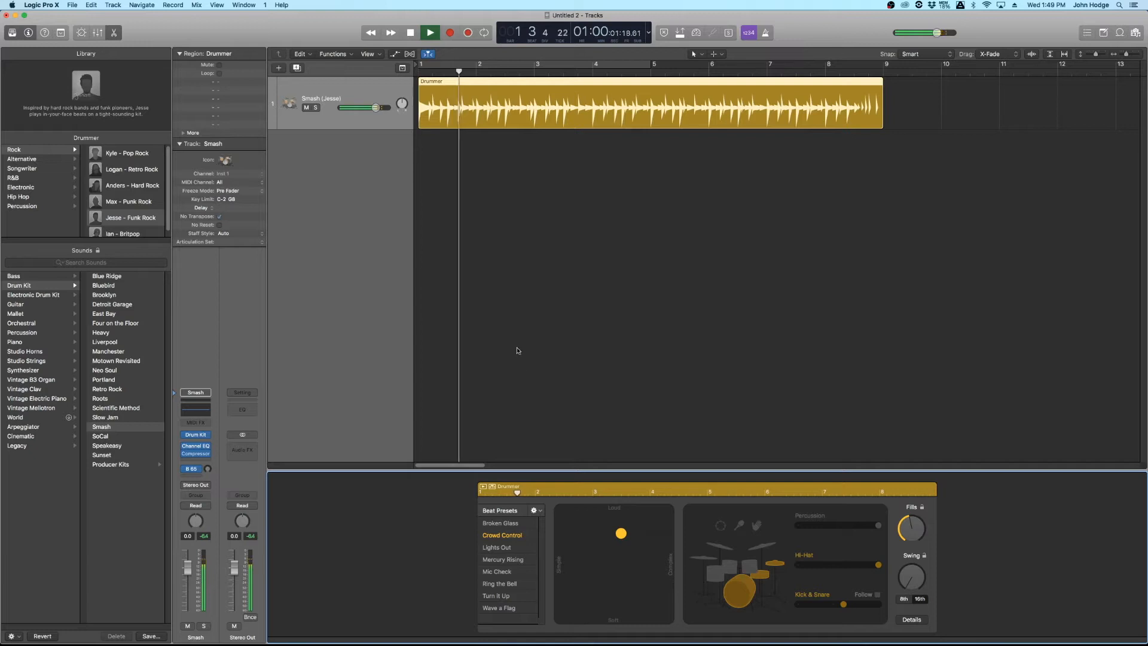
{"action": "key", "text": "space"}
{"action": "left_click", "coordinate": [525, 550]}
{"action": "key", "text": "space"}
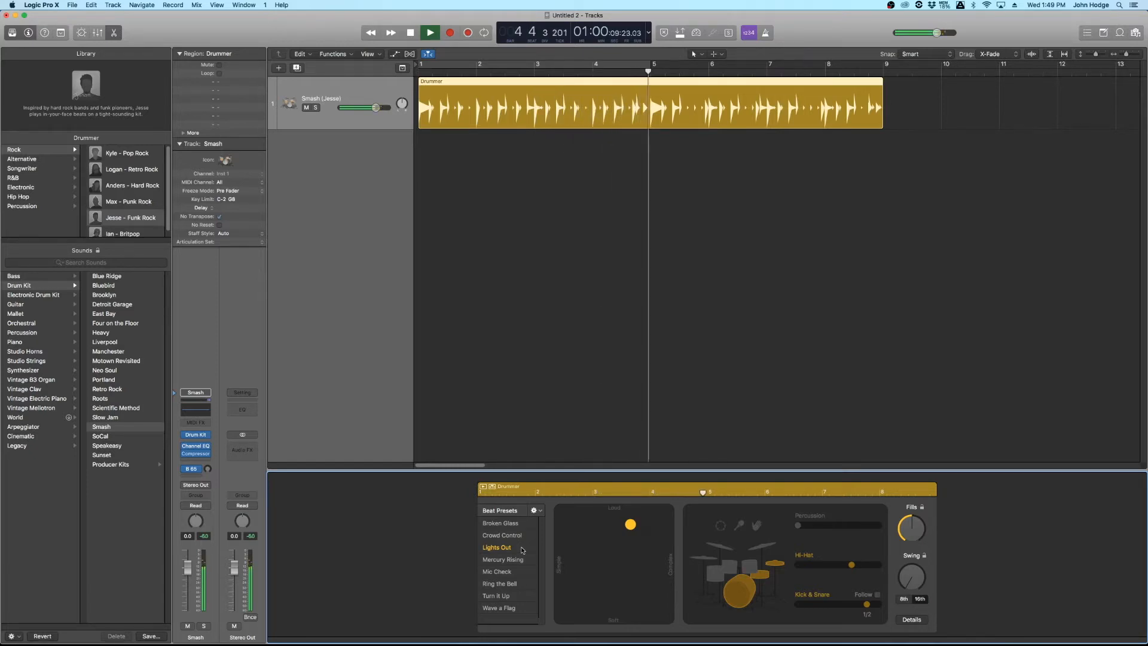
{"action": "key", "text": "space"}
Apply the Ring the Bell beat preset and play the region from bar 1
{"action": "left_click", "coordinate": [419, 69]}
{"action": "left_click", "coordinate": [496, 583]}
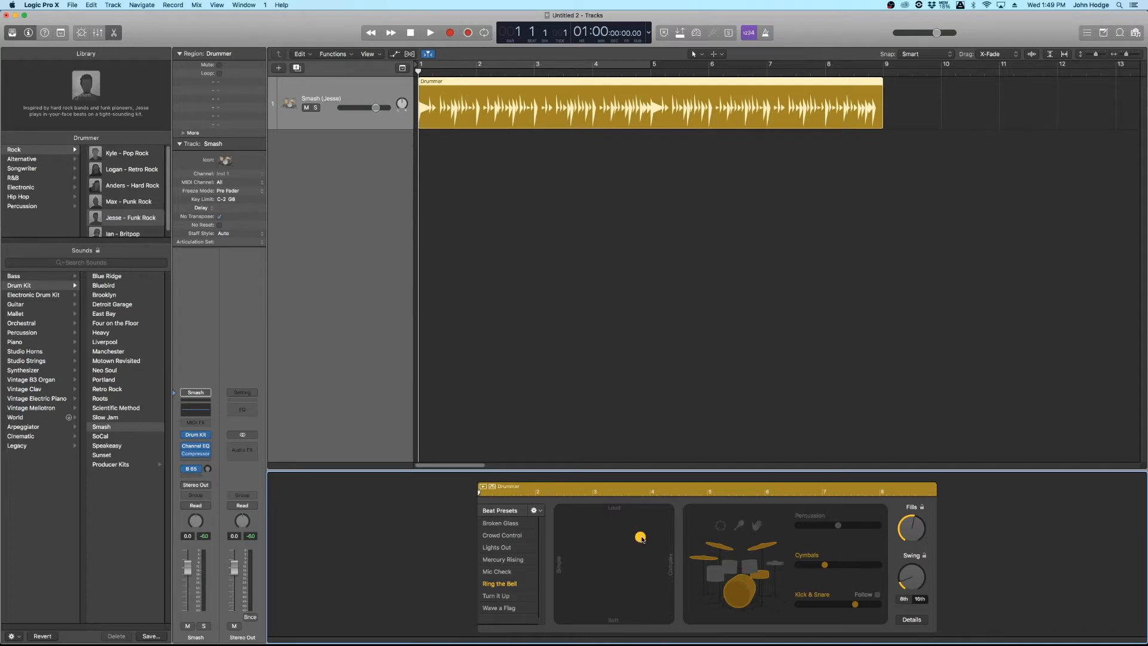
{"action": "key", "text": "space"}
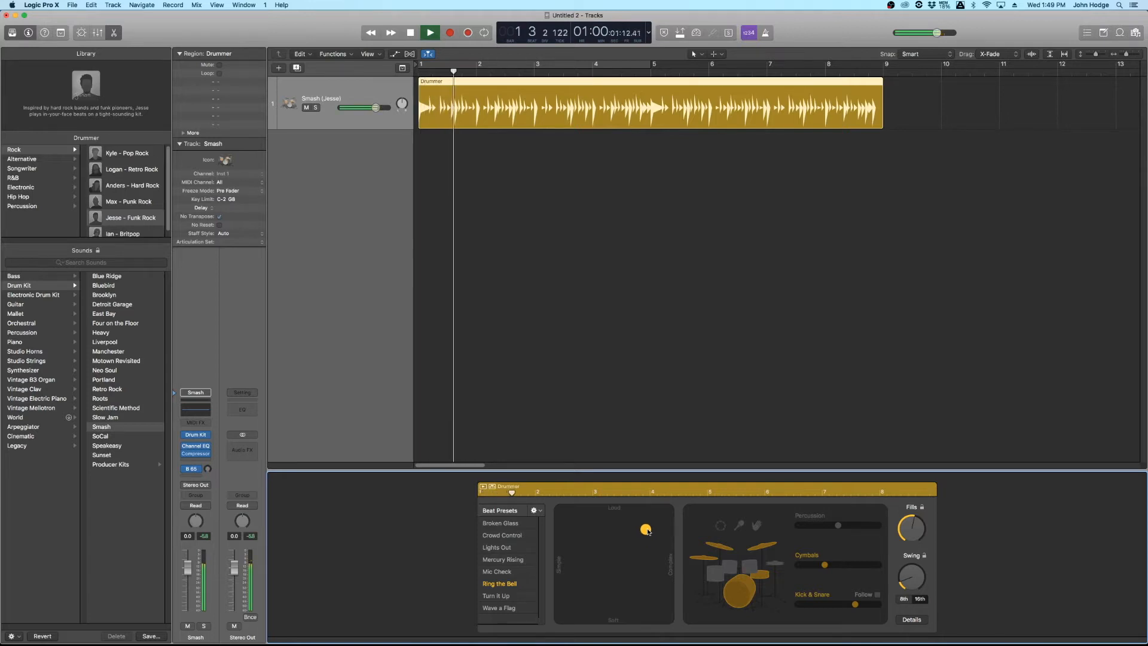
Audition the beat at the XY pad's loud-complex, loud-simple, soft-simple and soft-complex corners, and restart playback from bar 1
{"action": "left_click_drag", "start_coordinate": [646, 536], "coordinate": [668, 512]}
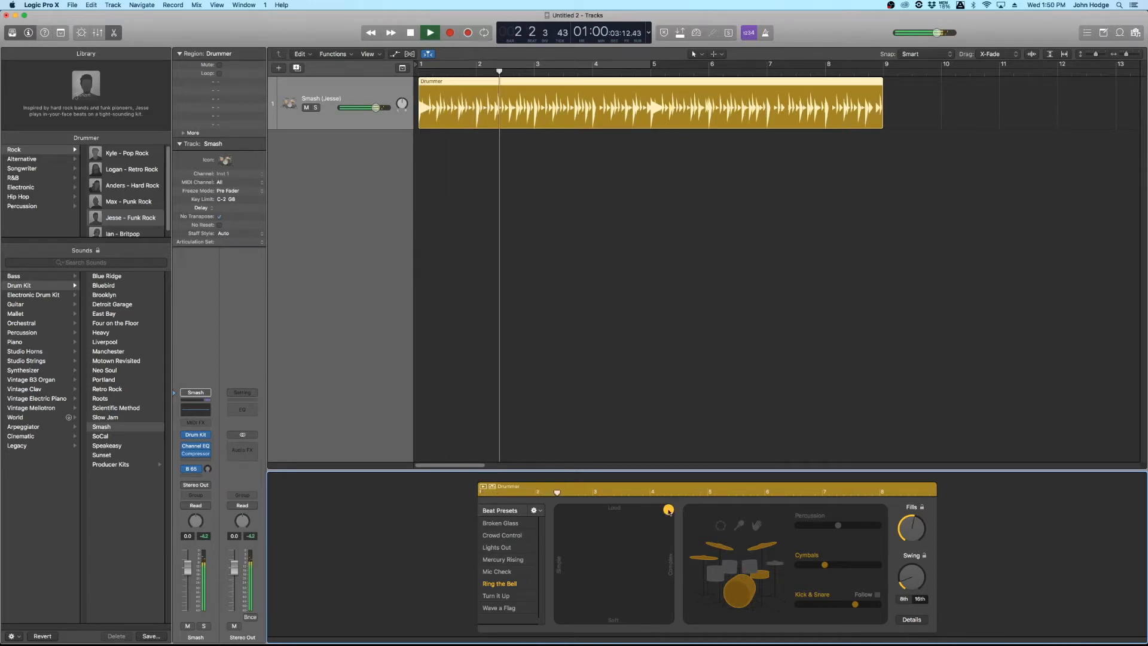
{"action": "left_click_drag", "start_coordinate": [668, 511], "coordinate": [560, 509]}
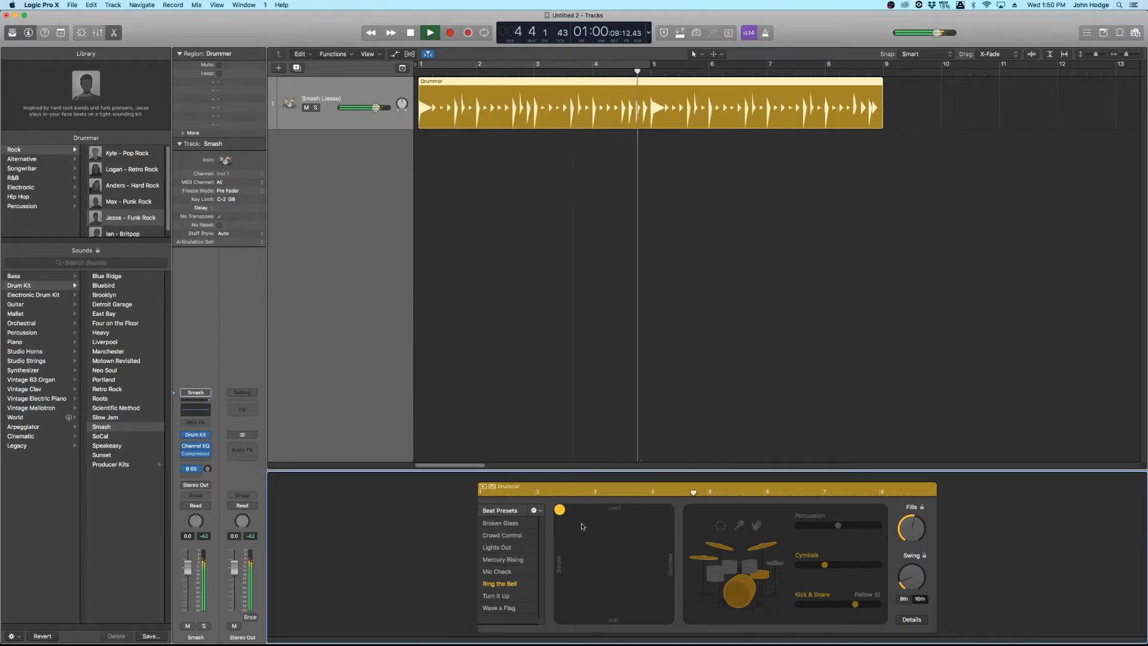
{"action": "left_click_drag", "start_coordinate": [559, 509], "coordinate": [561, 618]}
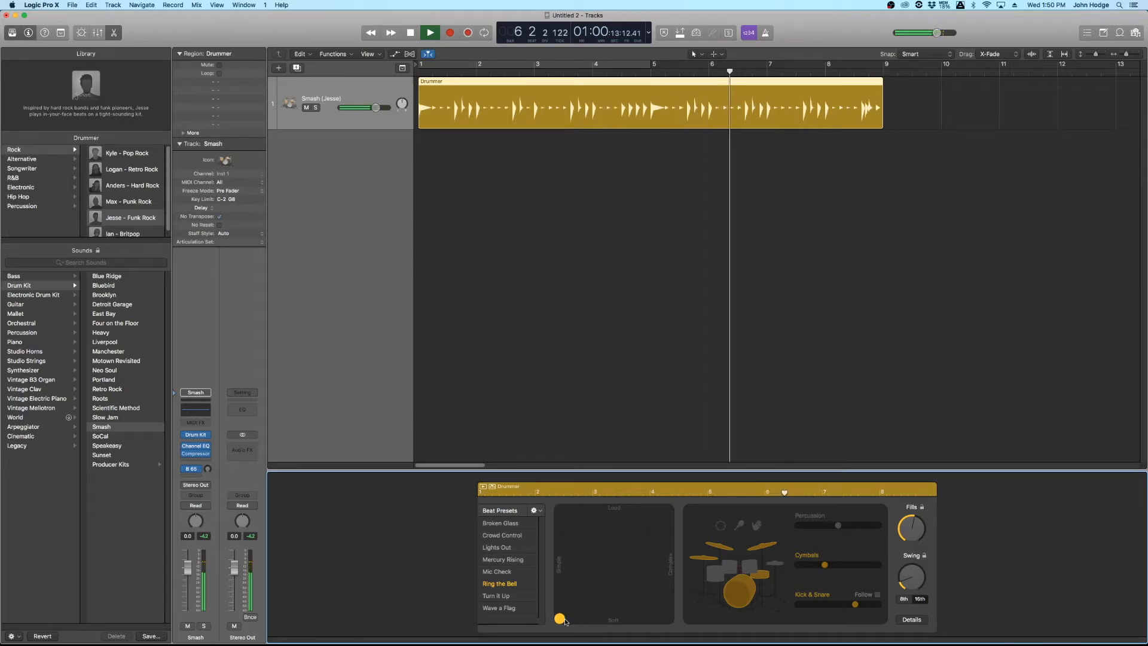
{"action": "left_click_drag", "start_coordinate": [561, 618], "coordinate": [669, 619]}
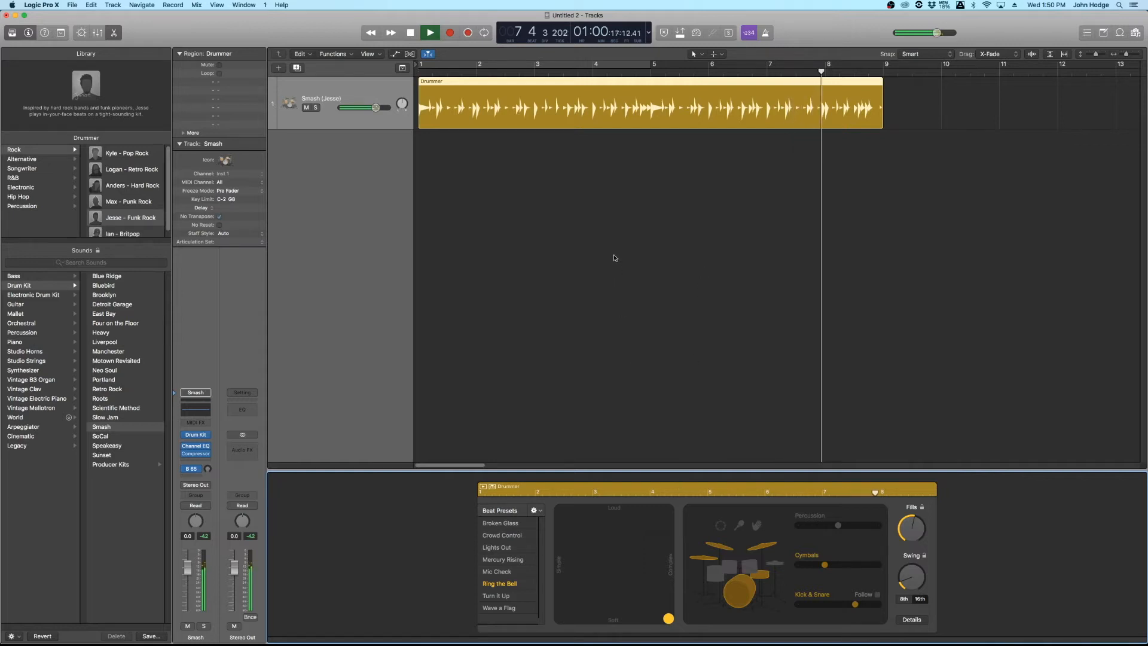
{"action": "key", "text": "Return"}
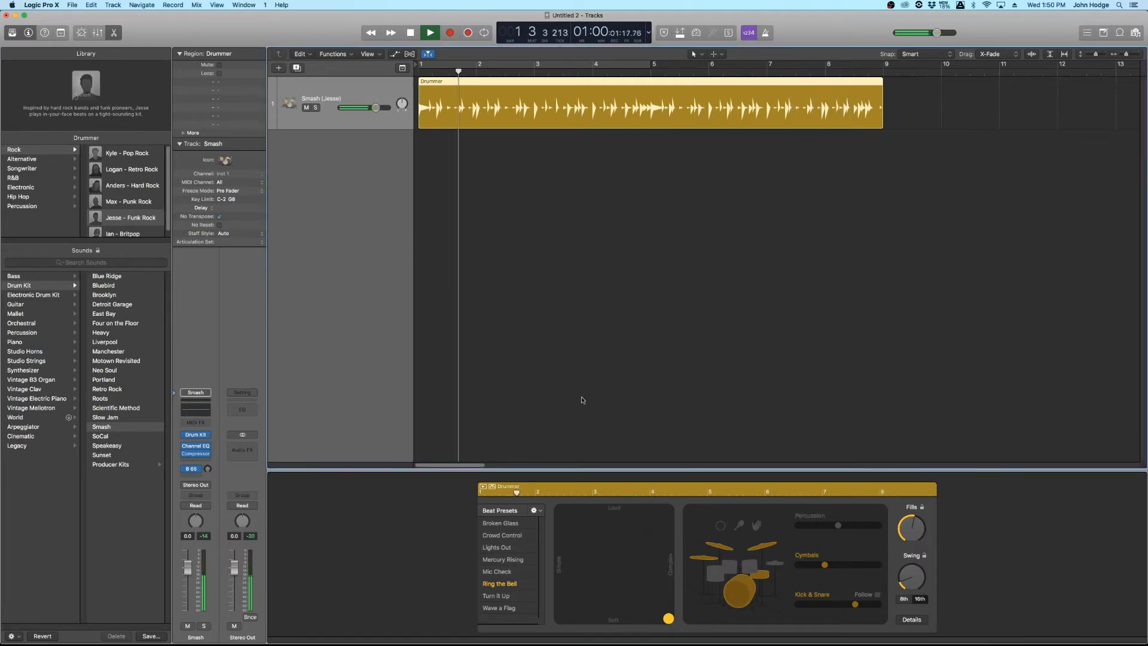
Audition the beat with the XY pad puck centred, stop playback, and set the puck moderately louder and more complex
{"action": "left_click_drag", "start_coordinate": [668, 618], "coordinate": [616, 561]}
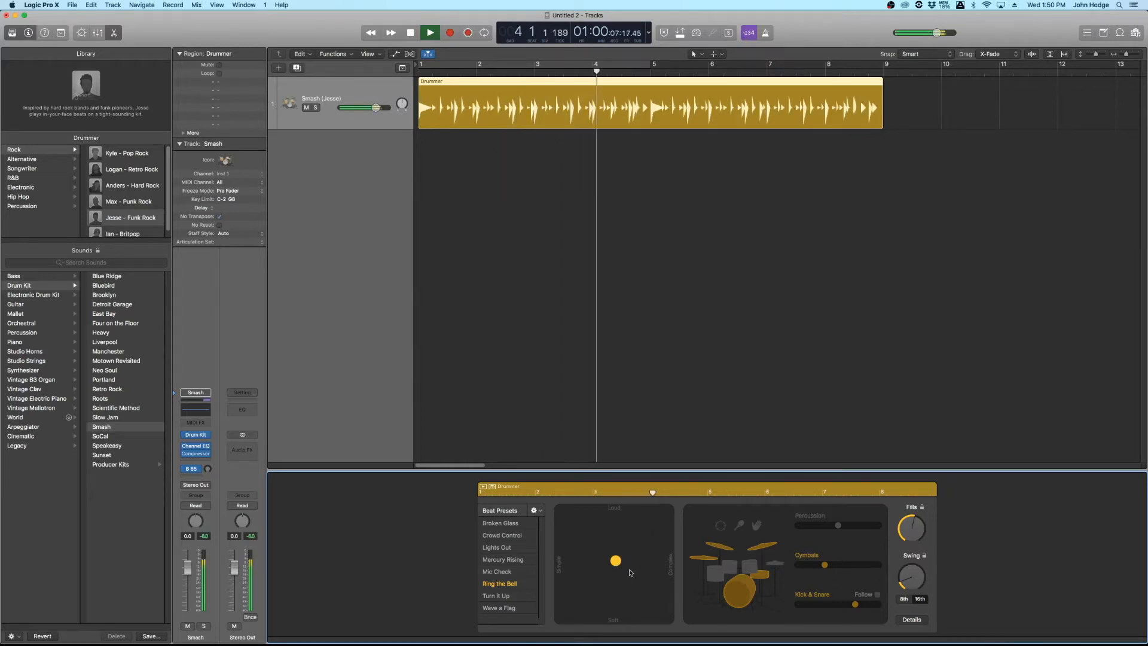
{"action": "key", "text": "space"}
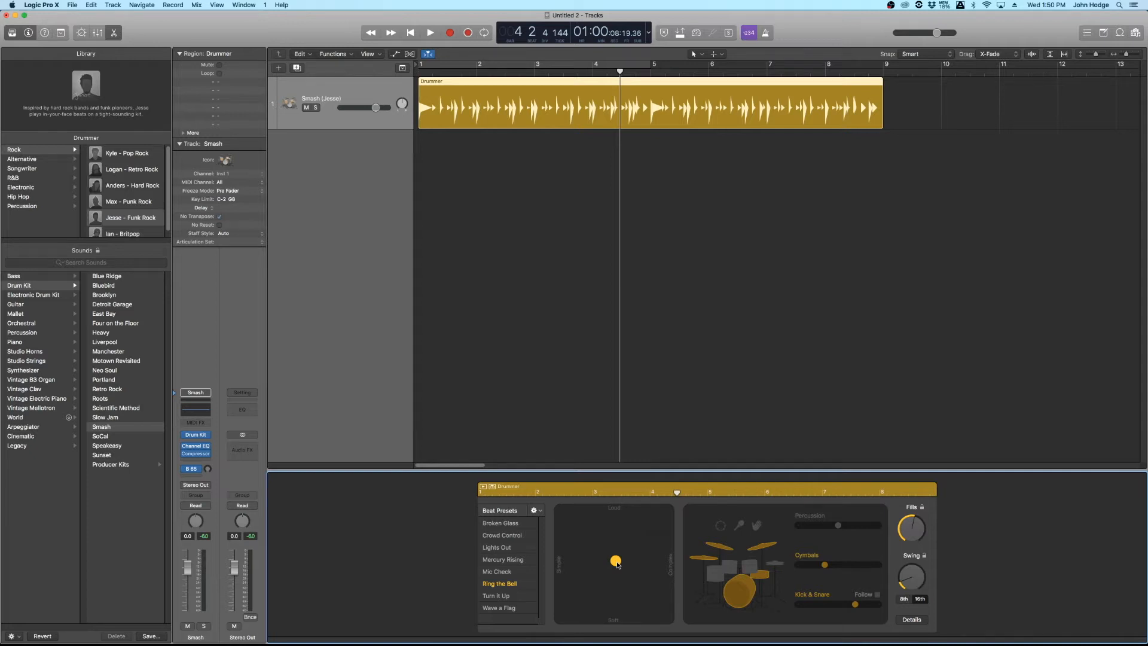
{"action": "mouse_move", "coordinate": [618, 565]}
{"action": "left_mouse_down"}
{"action": "mouse_move", "coordinate": [668, 509]}
{"action": "mouse_move", "coordinate": [668, 618]}
{"action": "mouse_move", "coordinate": [613, 597]}
{"action": "mouse_move", "coordinate": [625, 551]}
{"action": "left_mouse_up"}
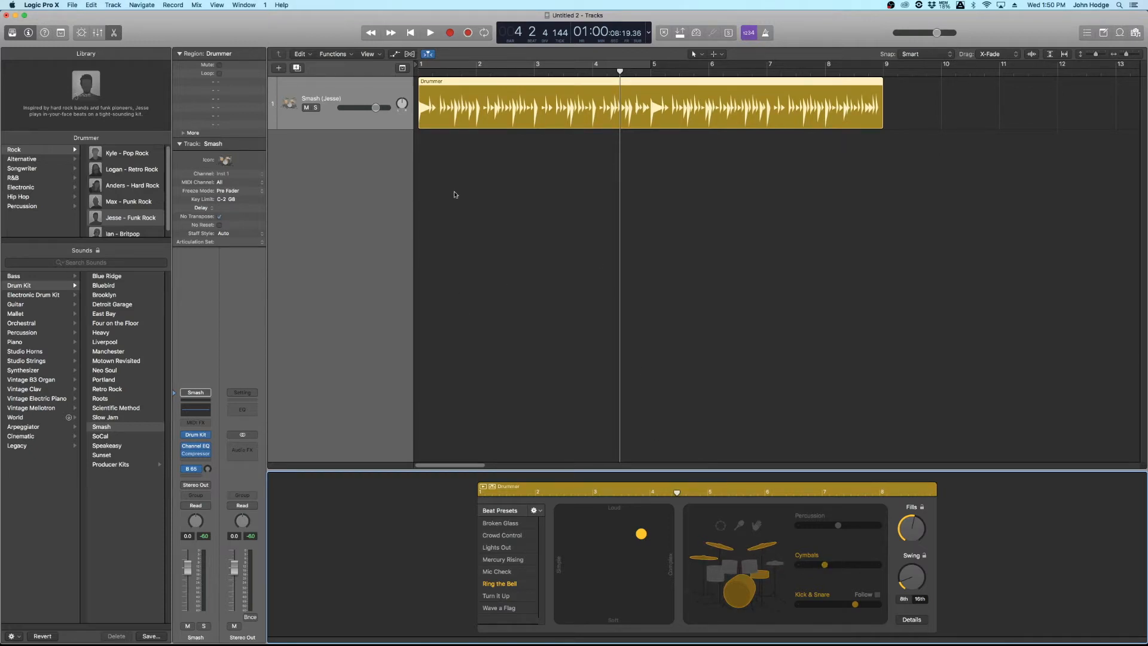
Return the playhead to bar 1 and set the cycle range from bar 1 to bar 9, covering the whole Drummer region
{"action": "key", "text": "Return"}
{"action": "left_click", "coordinate": [425, 65]}
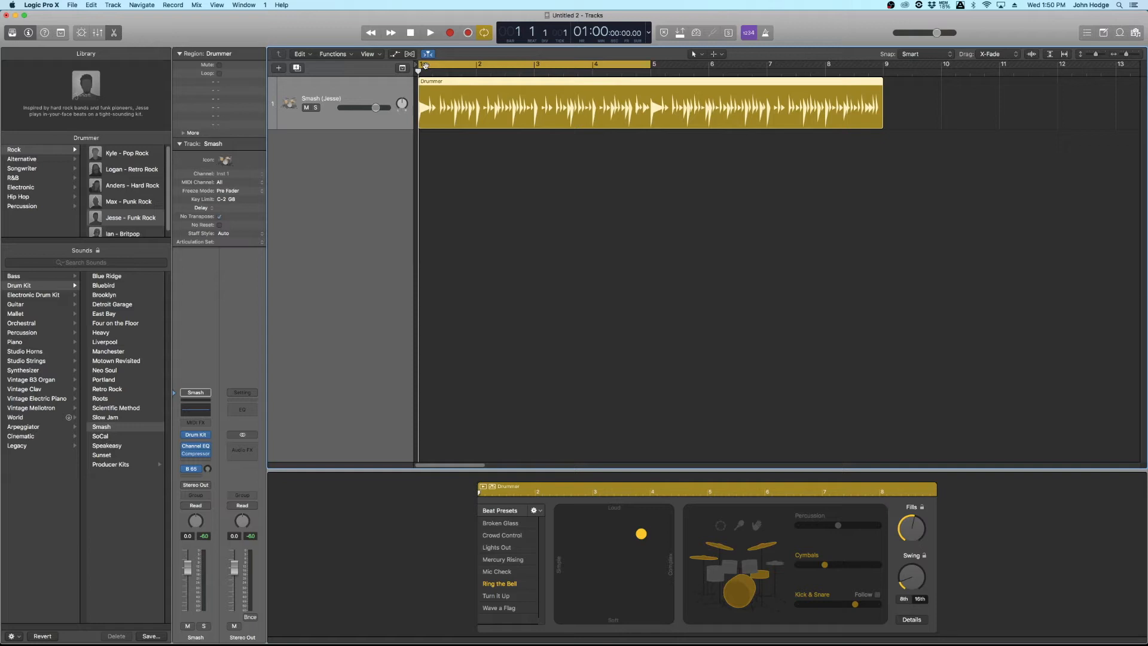
{"action": "left_click_drag", "start_coordinate": [641, 56], "coordinate": [883, 60]}
Try the hi-hat, cymbals and toms as the kit pieces accompanying the kick and snare, and return to the cymbals
{"action": "left_click", "coordinate": [770, 564]}
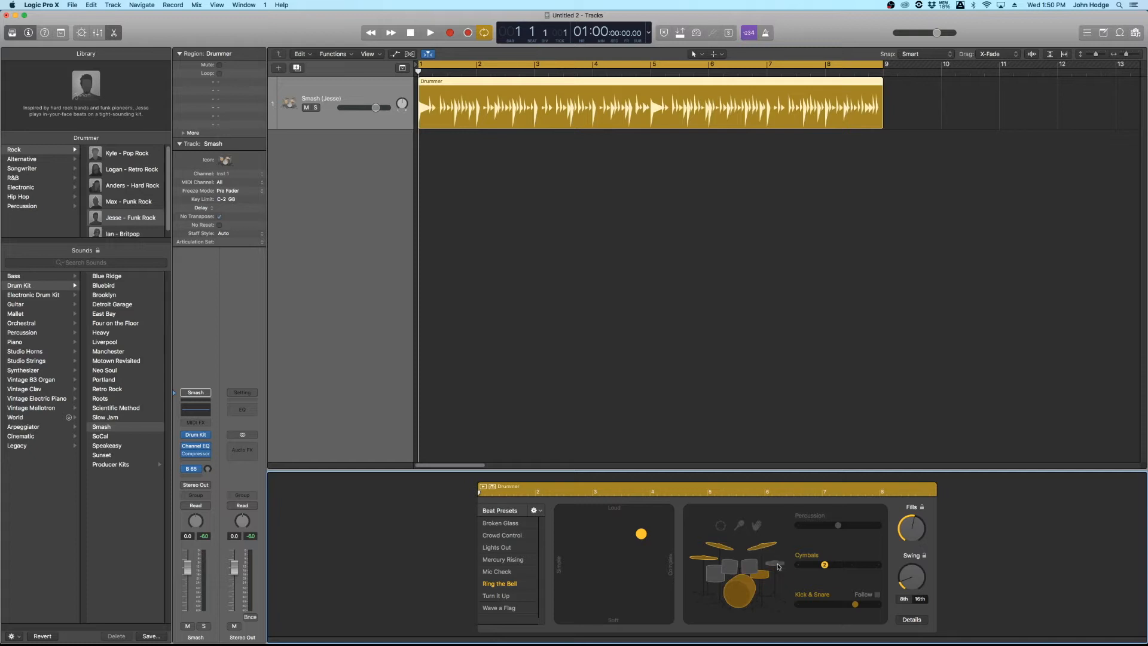
{"action": "left_click", "coordinate": [768, 547]}
{"action": "left_click", "coordinate": [721, 571]}
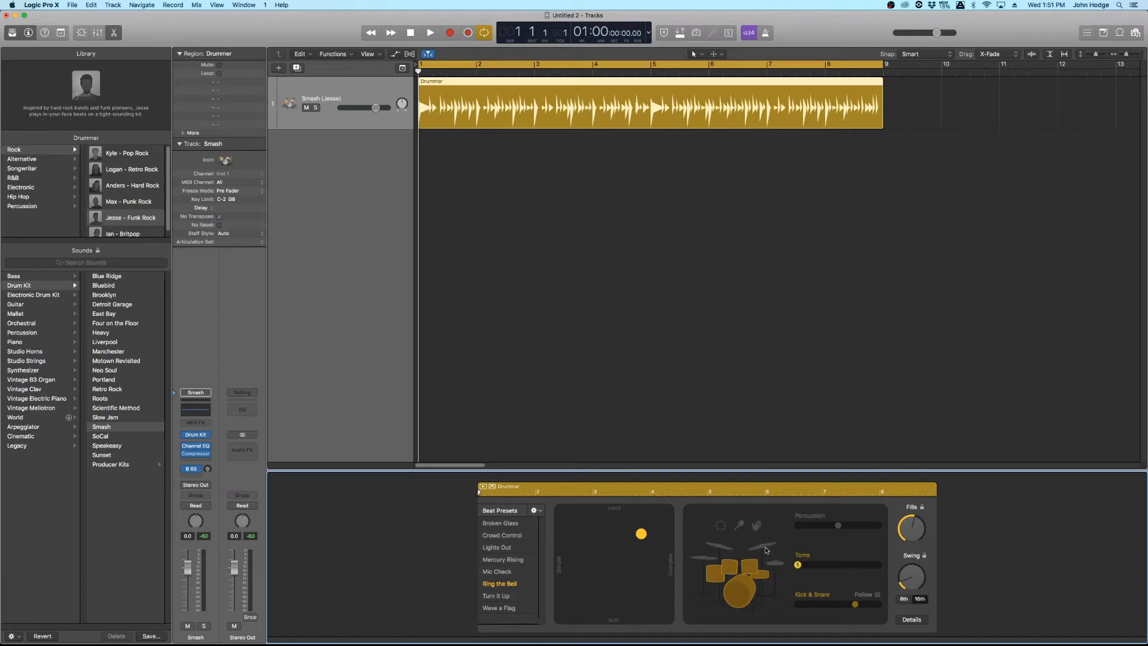
{"action": "left_click", "coordinate": [735, 568]}
{"action": "left_click", "coordinate": [740, 569]}
{"action": "left_click", "coordinate": [754, 565]}
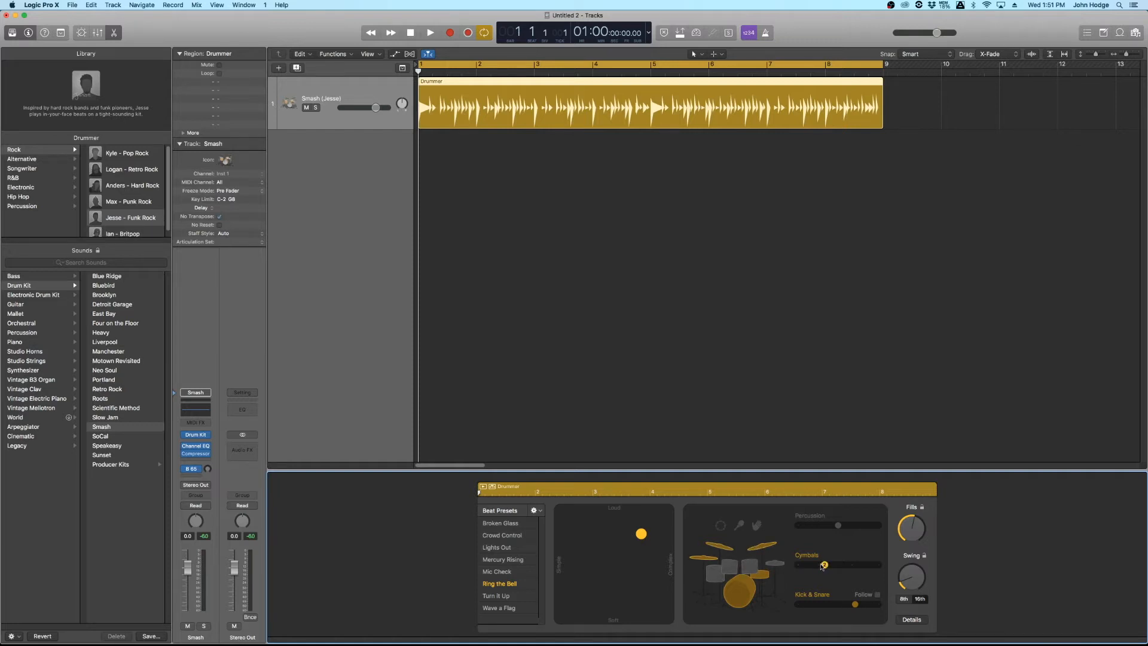
Play the region and compare Cymbals variations 1 and 2, then stop playback and return to bar 1
{"action": "left_click", "coordinate": [795, 567]}
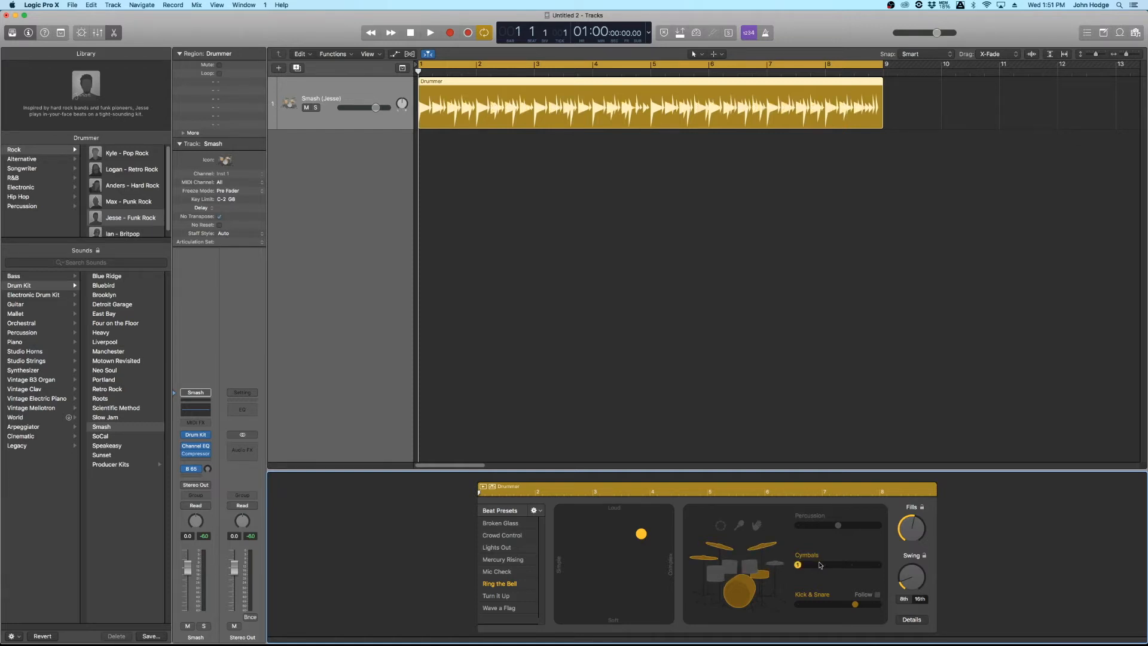
{"action": "key", "text": "space"}
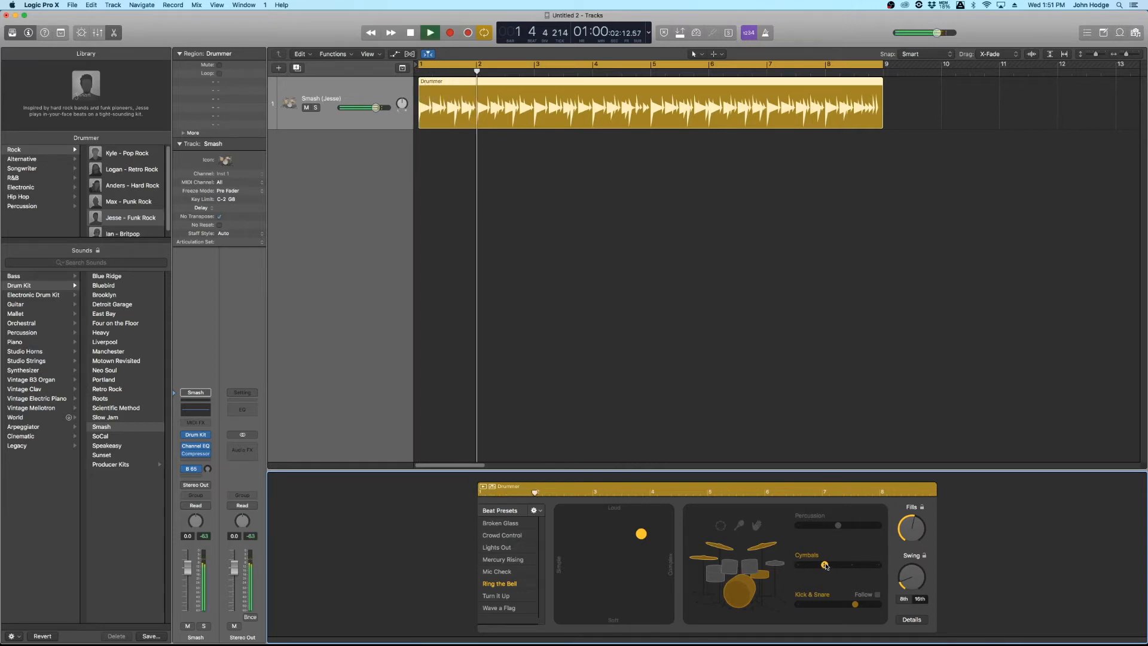
{"action": "left_click", "coordinate": [826, 567]}
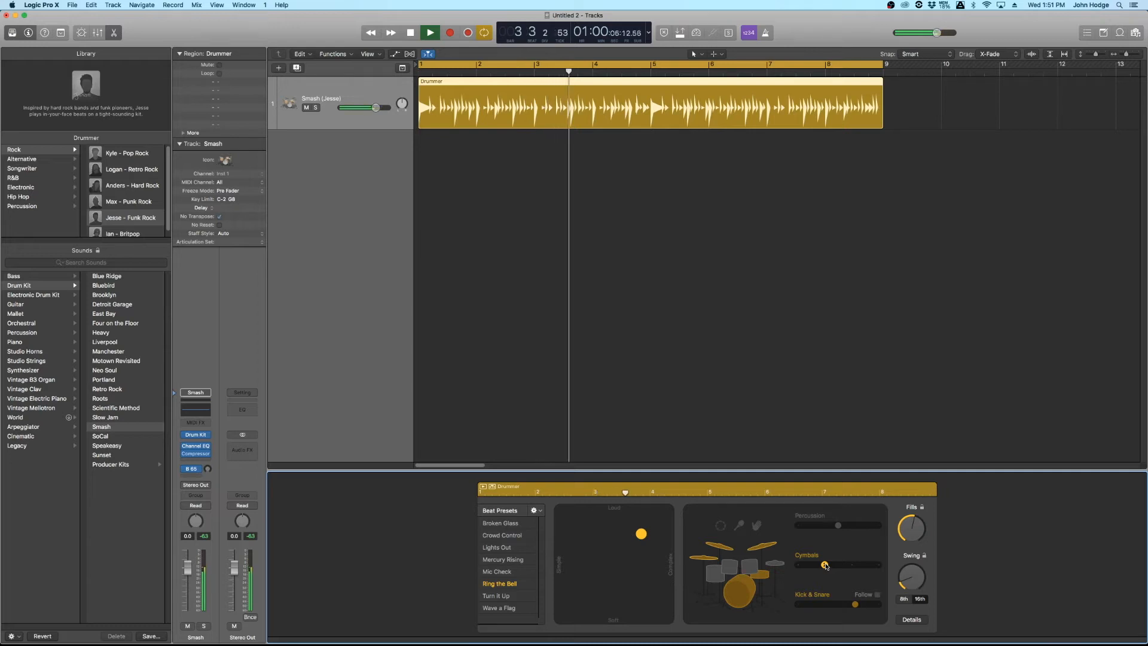
{"action": "left_click_drag", "start_coordinate": [825, 565], "coordinate": [801, 565]}
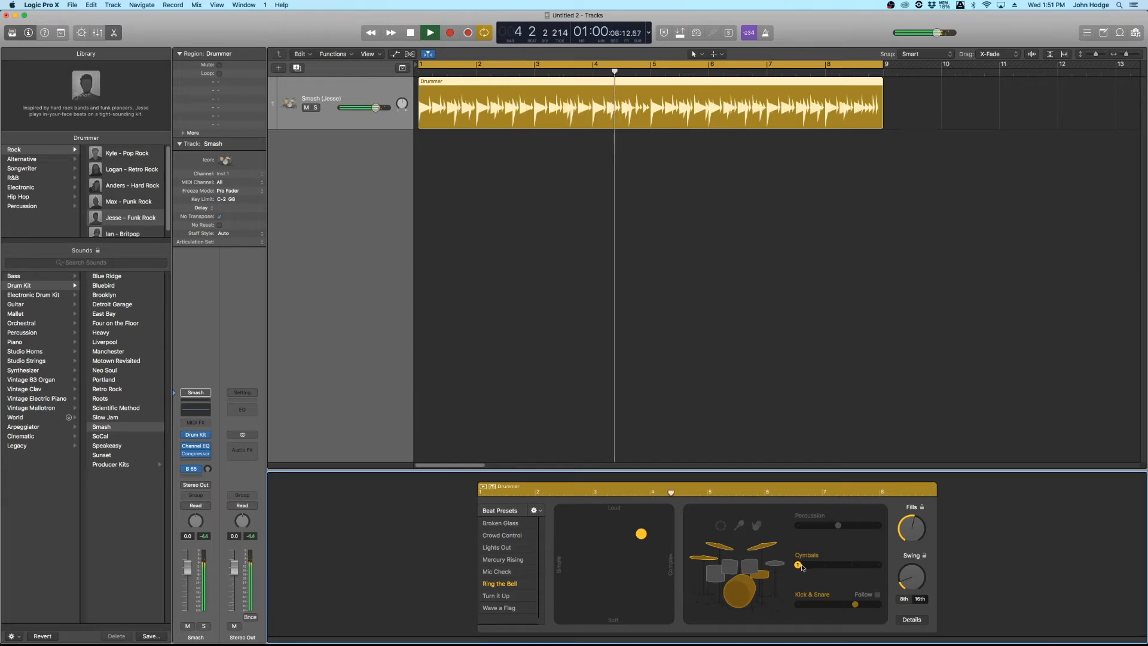
{"action": "key", "text": "space"}
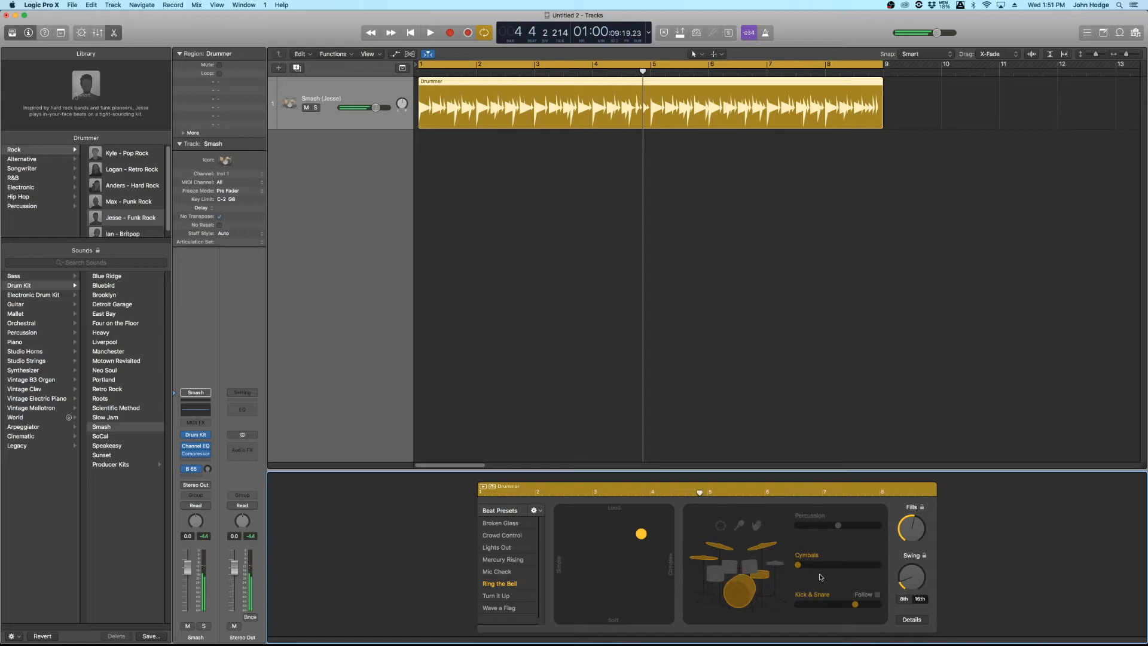
{"action": "key", "text": "Return"}
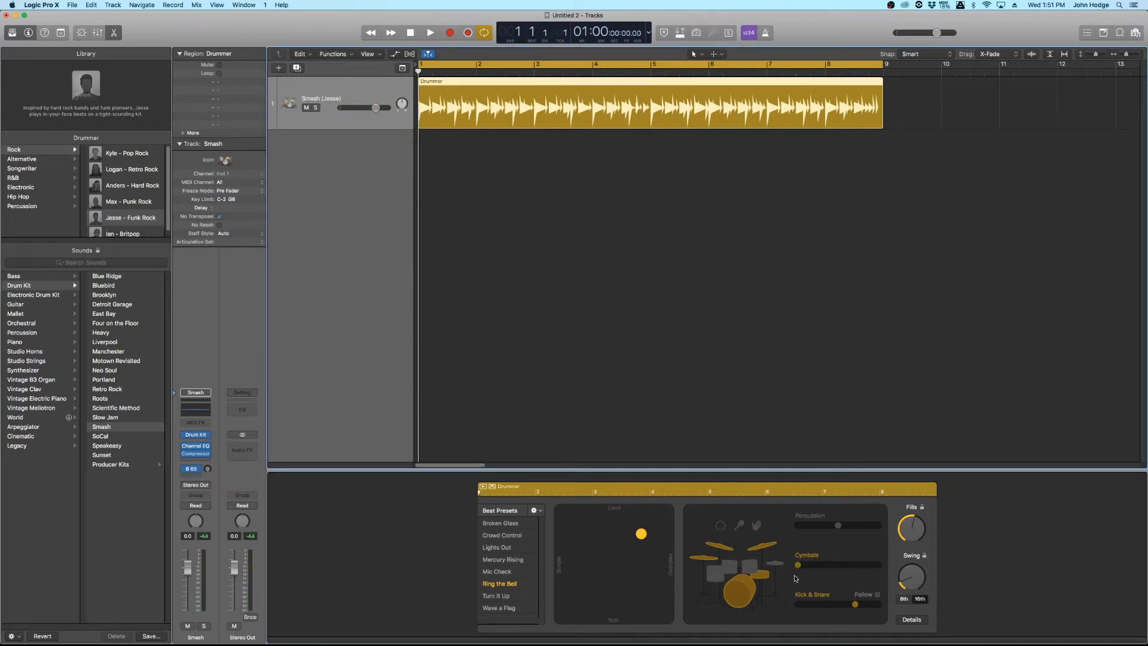
Audition Cymbals variations 1 to 4 from bar 1, stop playback, and set Cymbals back to variation 2
{"action": "mouse_move", "coordinate": [825, 568]}
{"action": "key", "text": "space"}
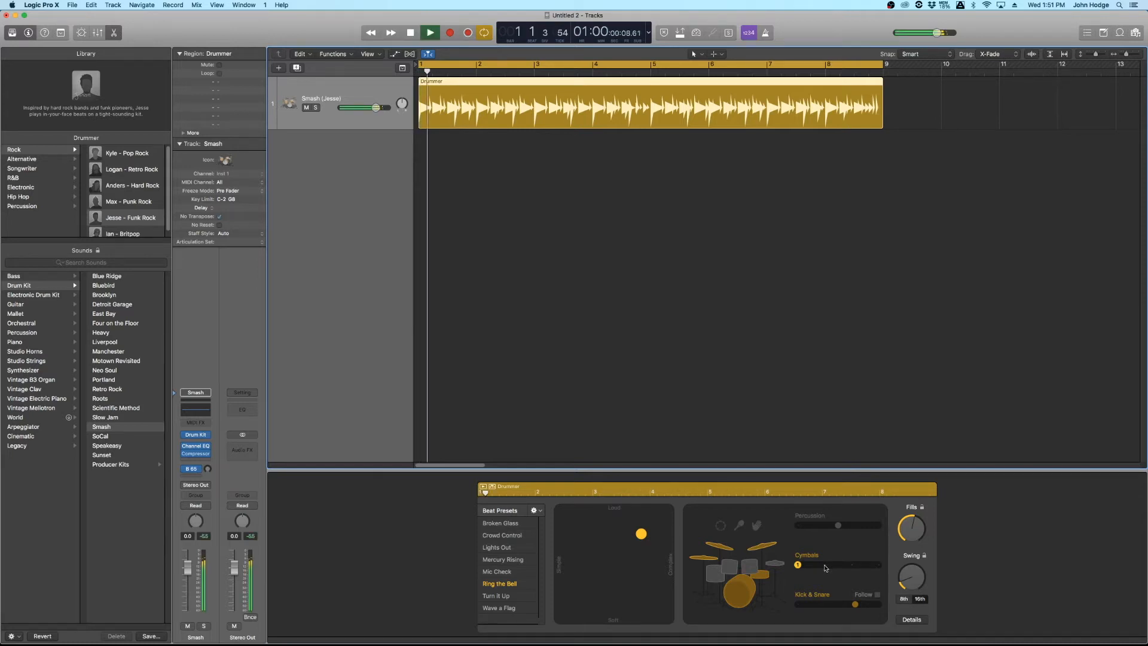
{"action": "left_click", "coordinate": [825, 566]}
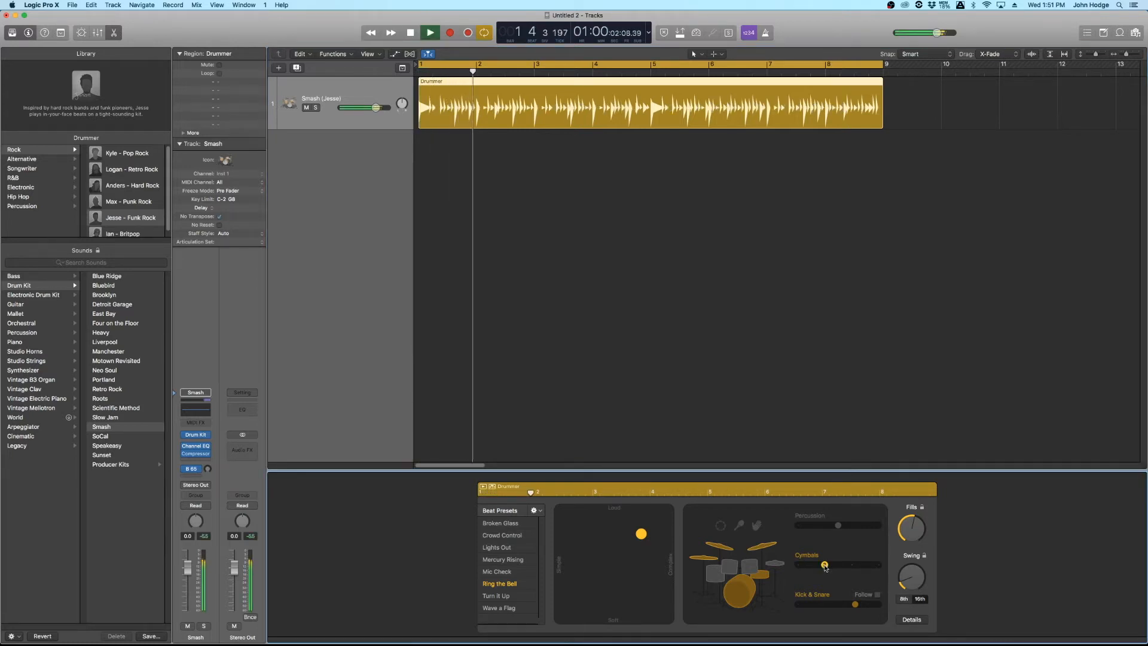
{"action": "left_click", "coordinate": [853, 566]}
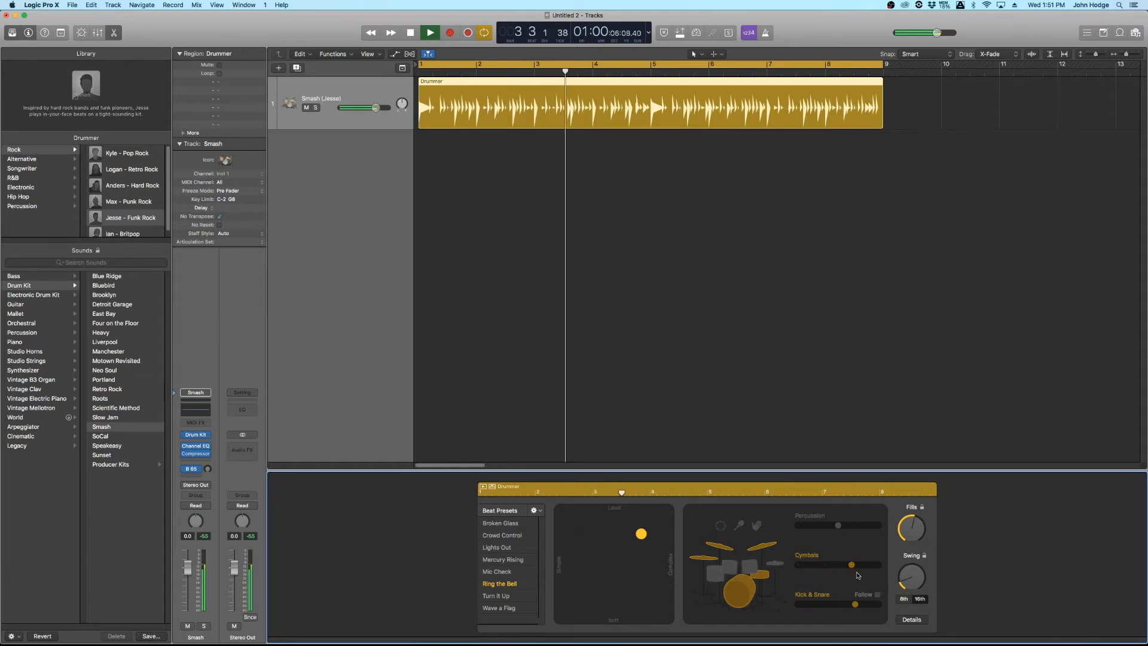
{"action": "left_click_drag", "start_coordinate": [851, 564], "coordinate": [880, 565]}
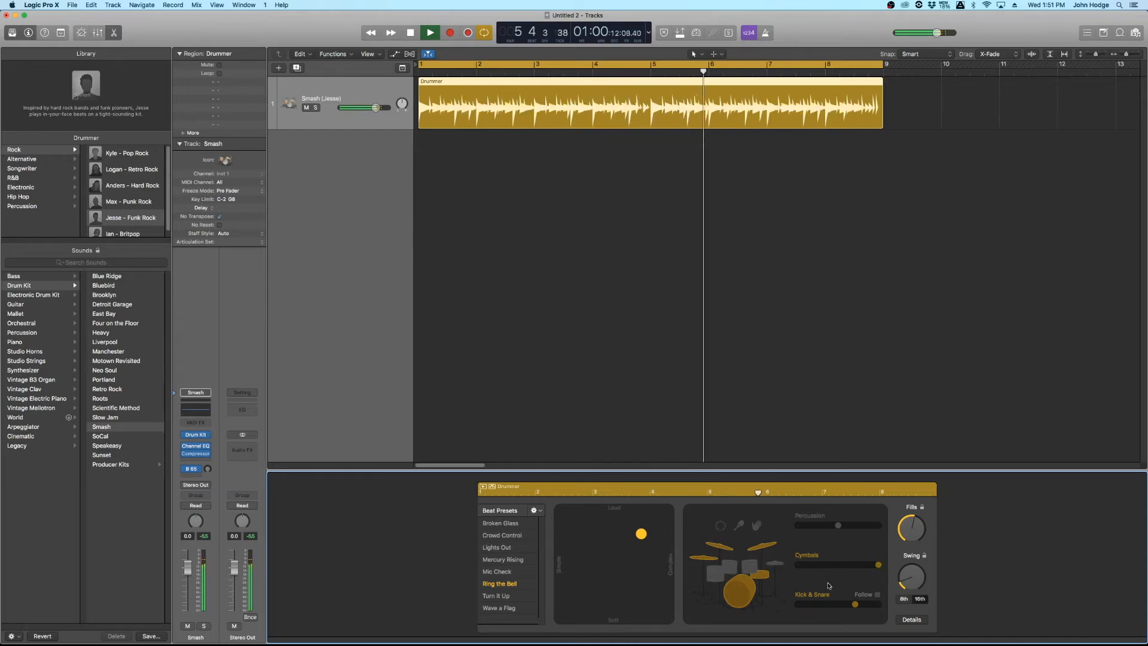
{"action": "key", "text": "space"}
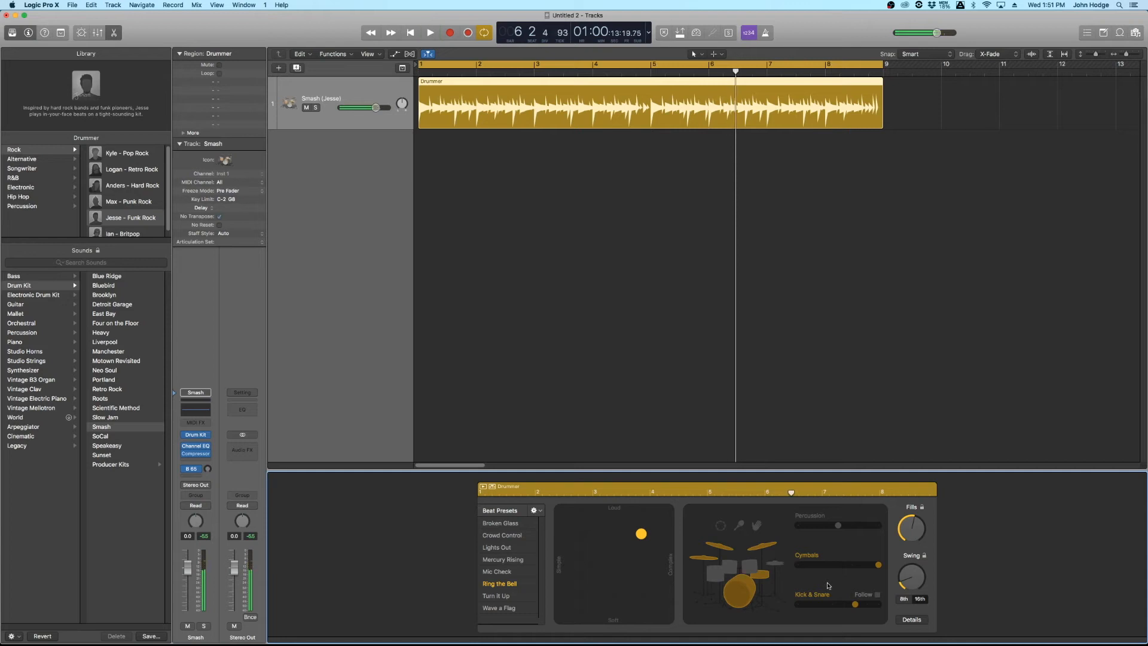
{"action": "key", "text": "Return"}
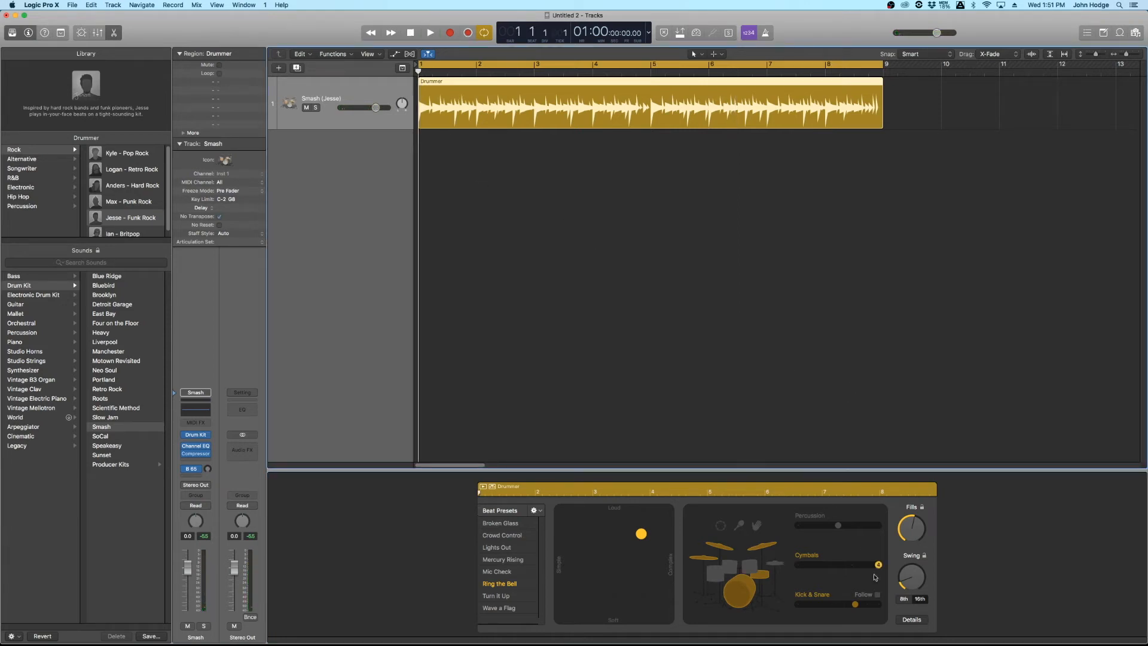
{"action": "left_click", "coordinate": [826, 571]}
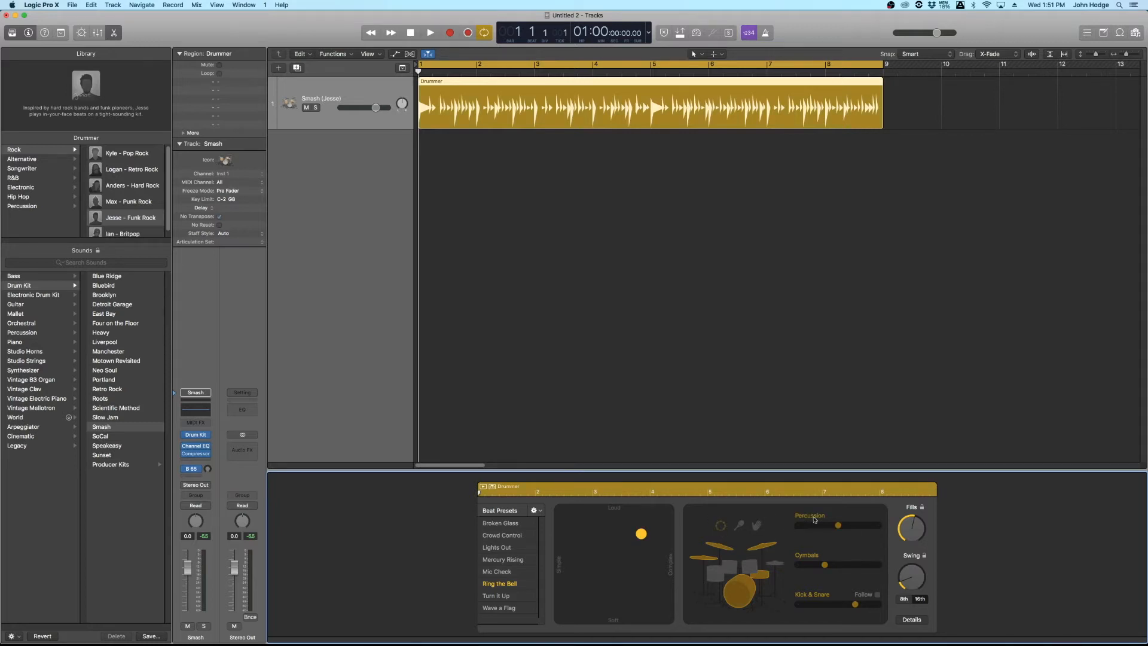
Add the tambourine to the beat and audition Percussion variations 1, 2 and 3 during playback, leaving it at 3
{"action": "left_click", "coordinate": [797, 525]}
{"action": "key", "text": "space"}
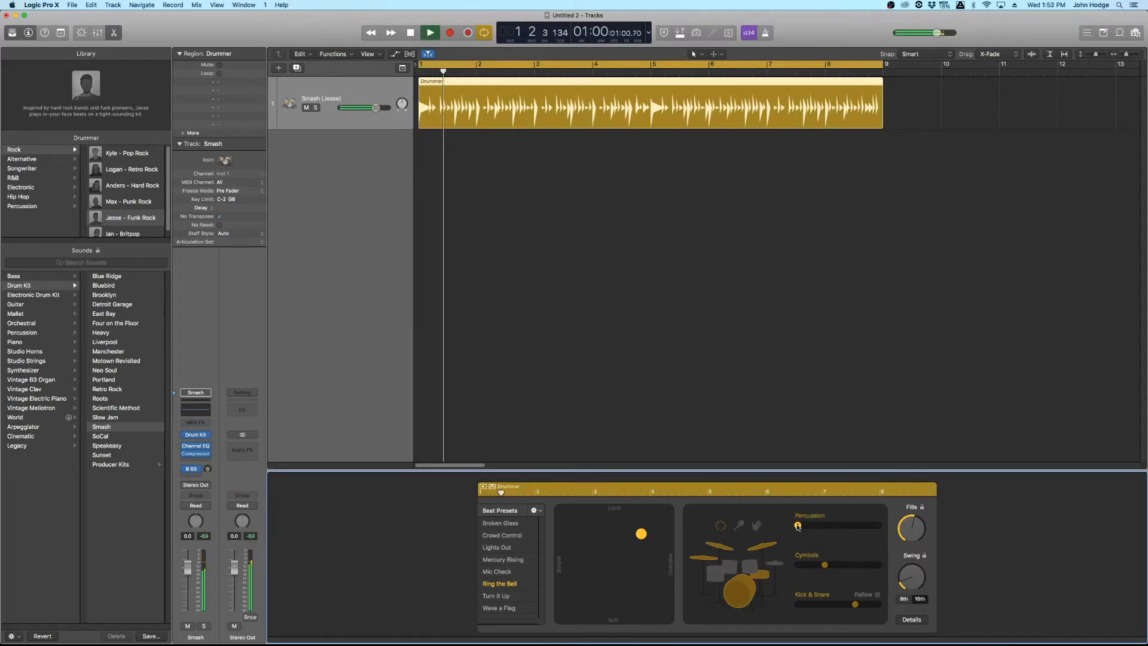
{"action": "left_click", "coordinate": [838, 525]}
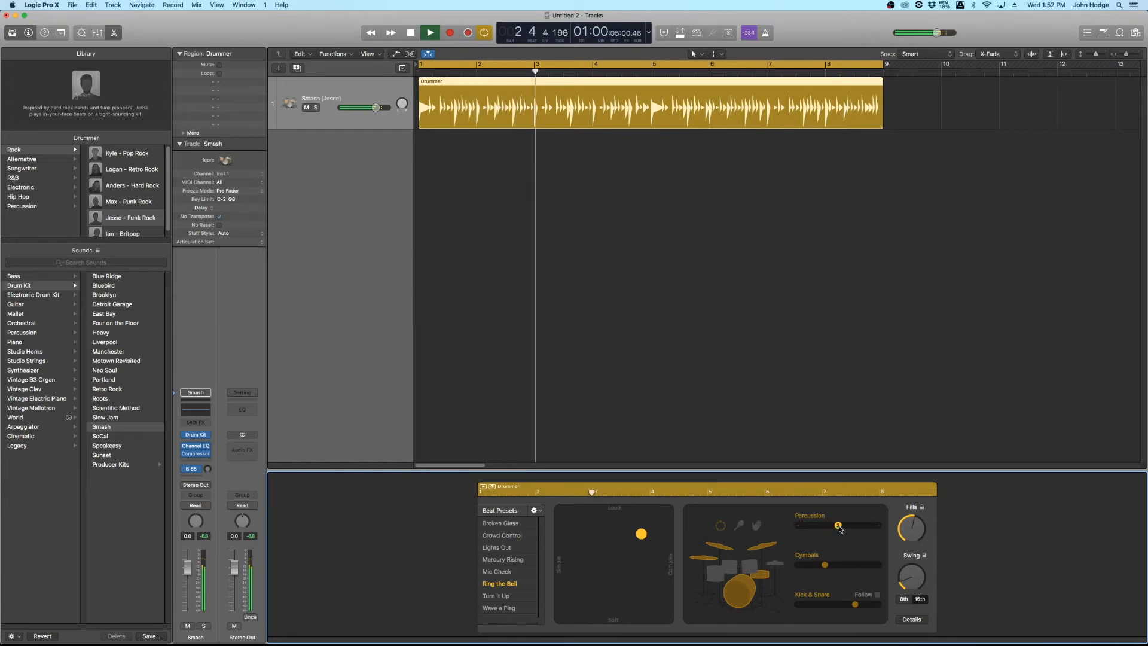
{"action": "left_click", "coordinate": [878, 526]}
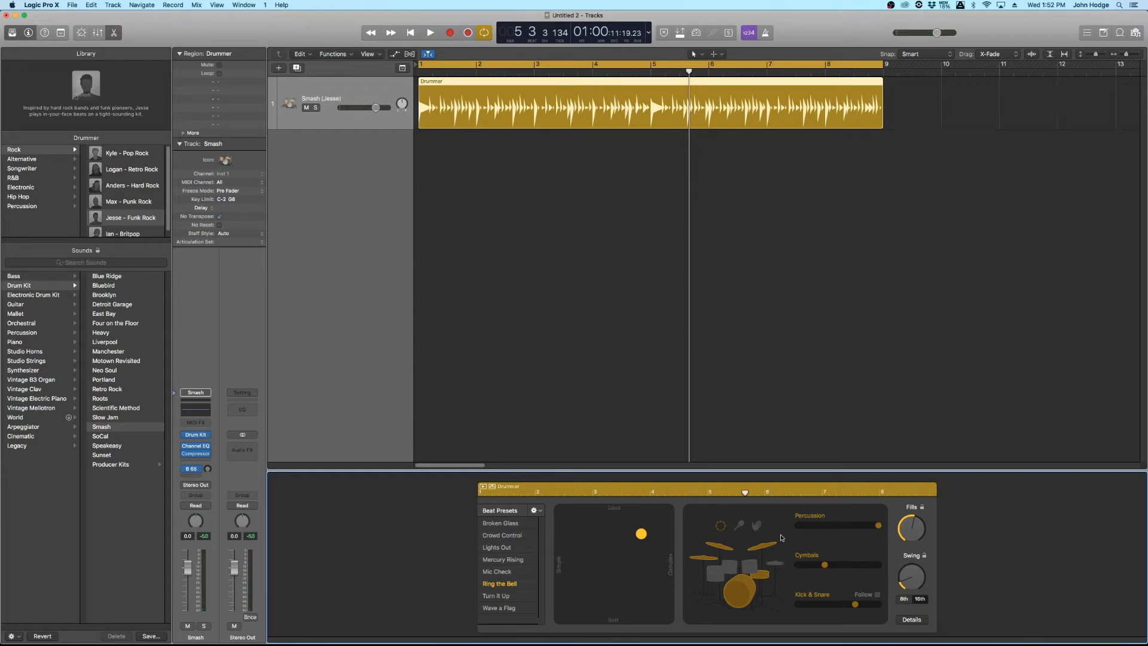
Audition the shaker and the handclaps at different Percussion variations, stop playback, and switch back to the tambourine at variation 3
{"action": "key", "text": "space"}
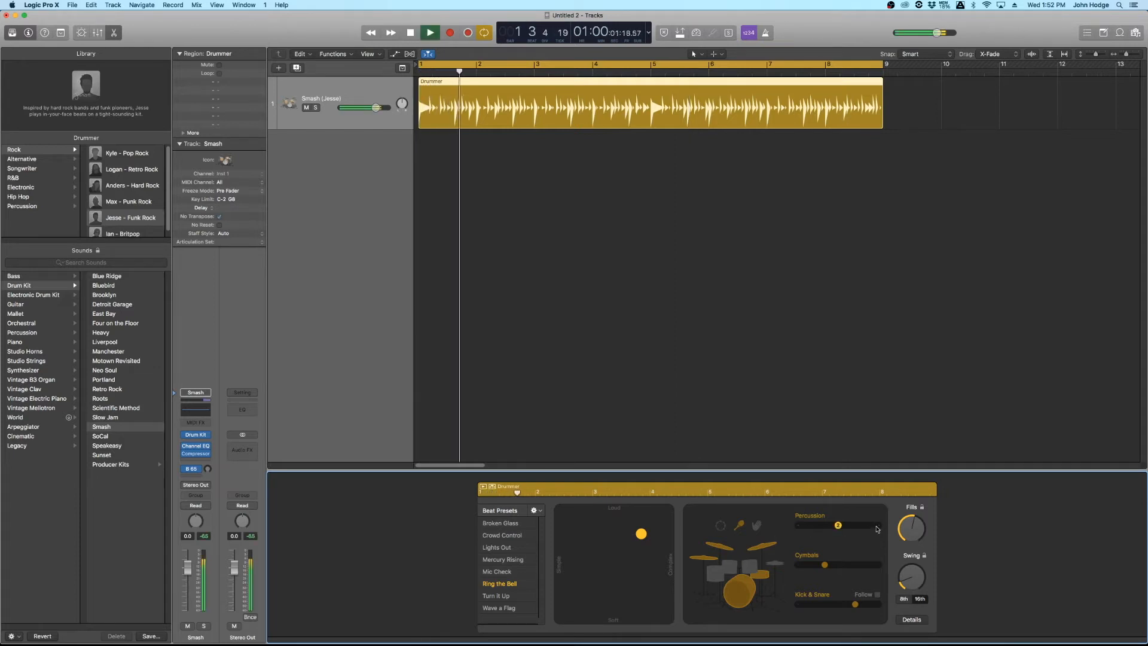
{"action": "left_click", "coordinate": [799, 526]}
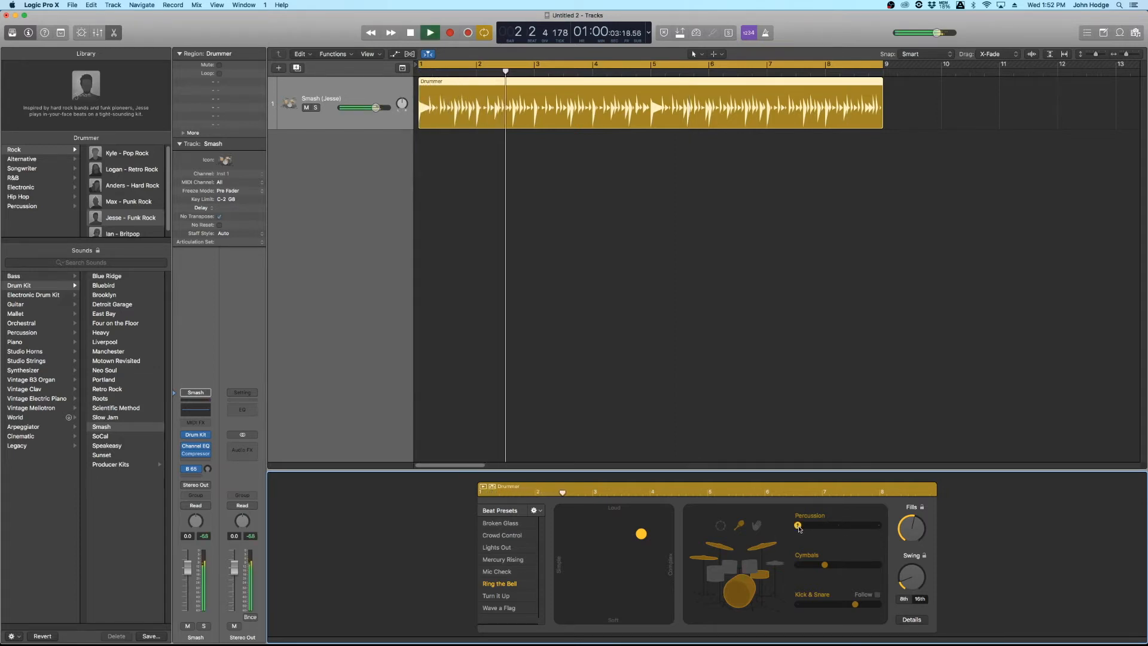
{"action": "key", "text": "space"}
{"action": "left_click", "coordinate": [839, 526]}
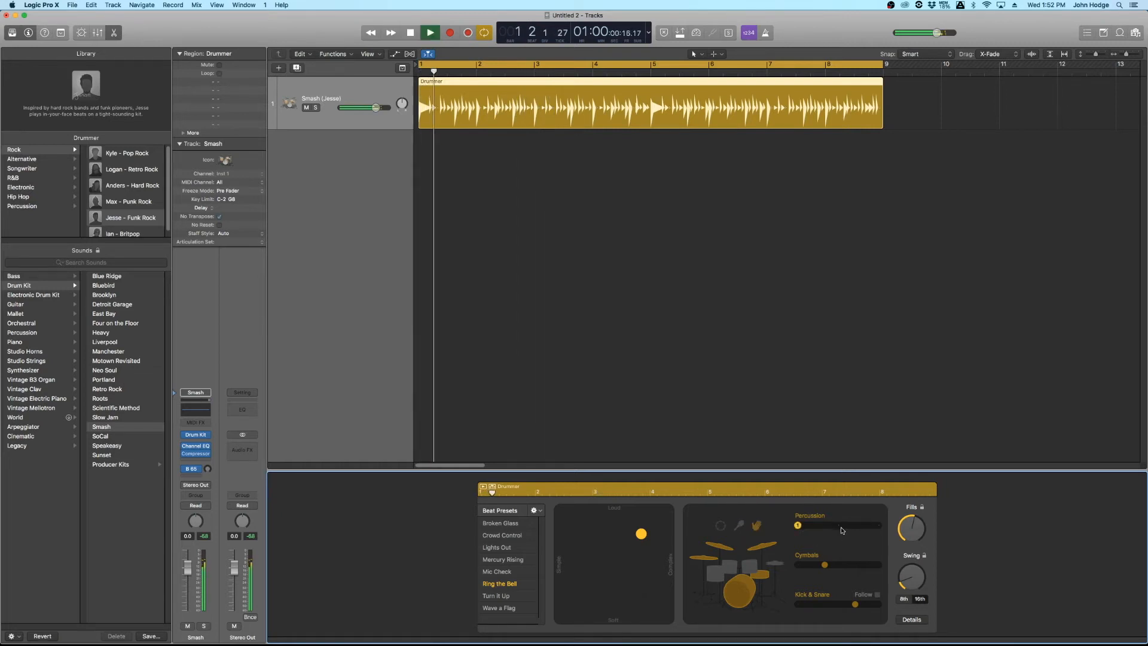
{"action": "left_click", "coordinate": [879, 528]}
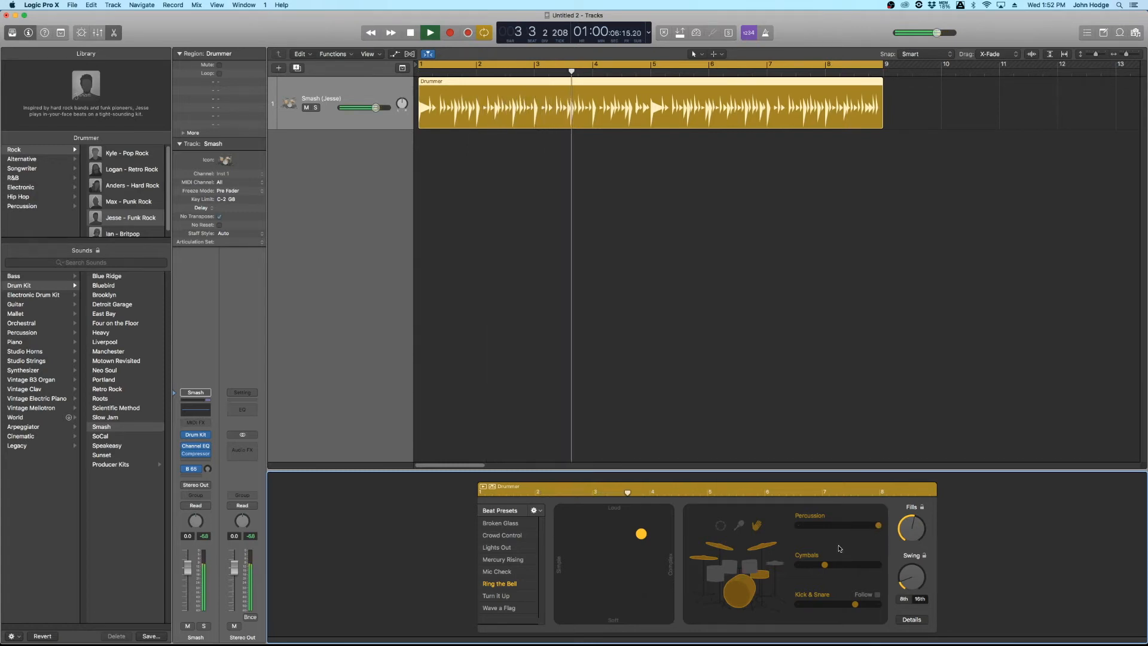
{"action": "key", "text": "space"}
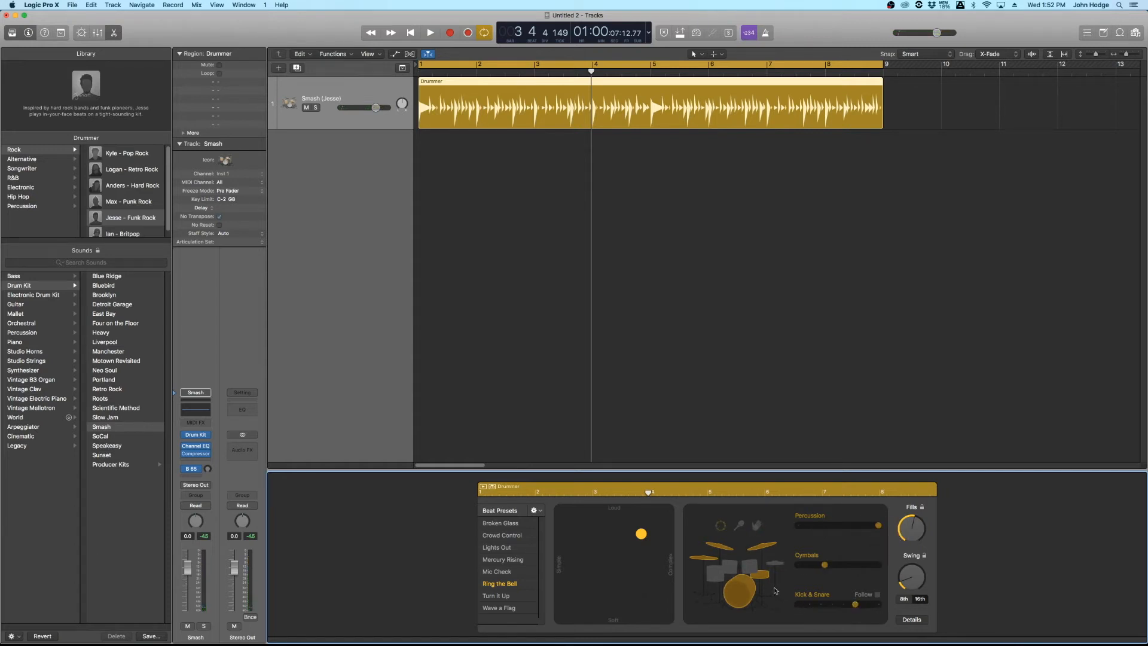
Audition the beat with the kick removed and with the snare removed, restore both drums, and stop playback
{"action": "left_click", "coordinate": [751, 596]}
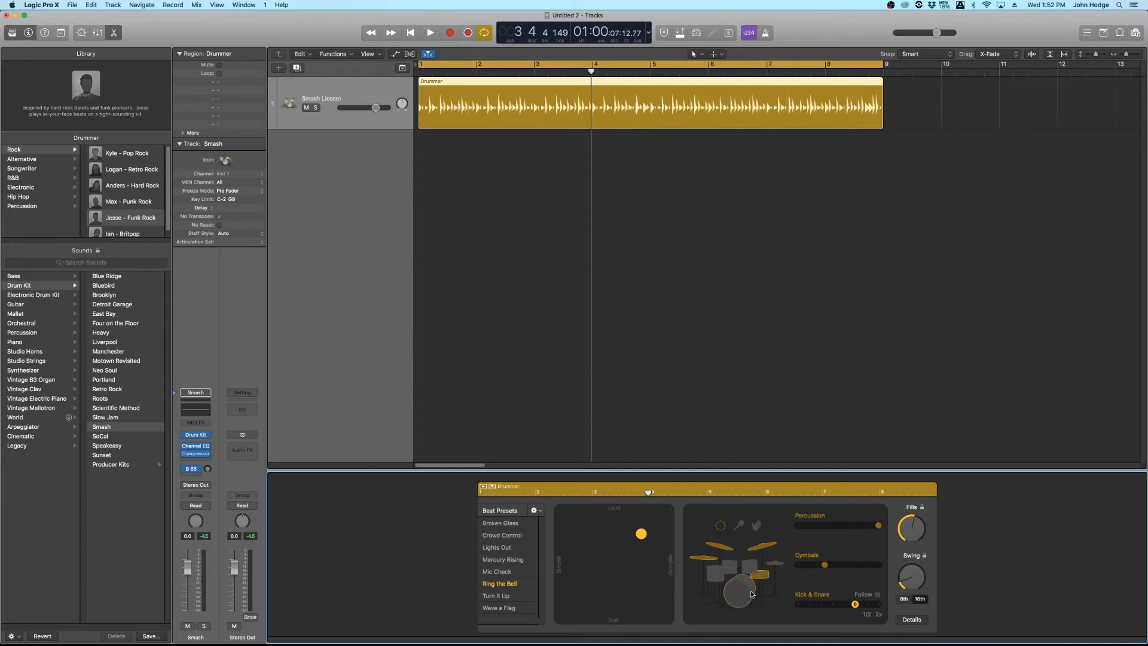
{"action": "key", "text": "space"}
{"action": "left_click", "coordinate": [750, 596]}
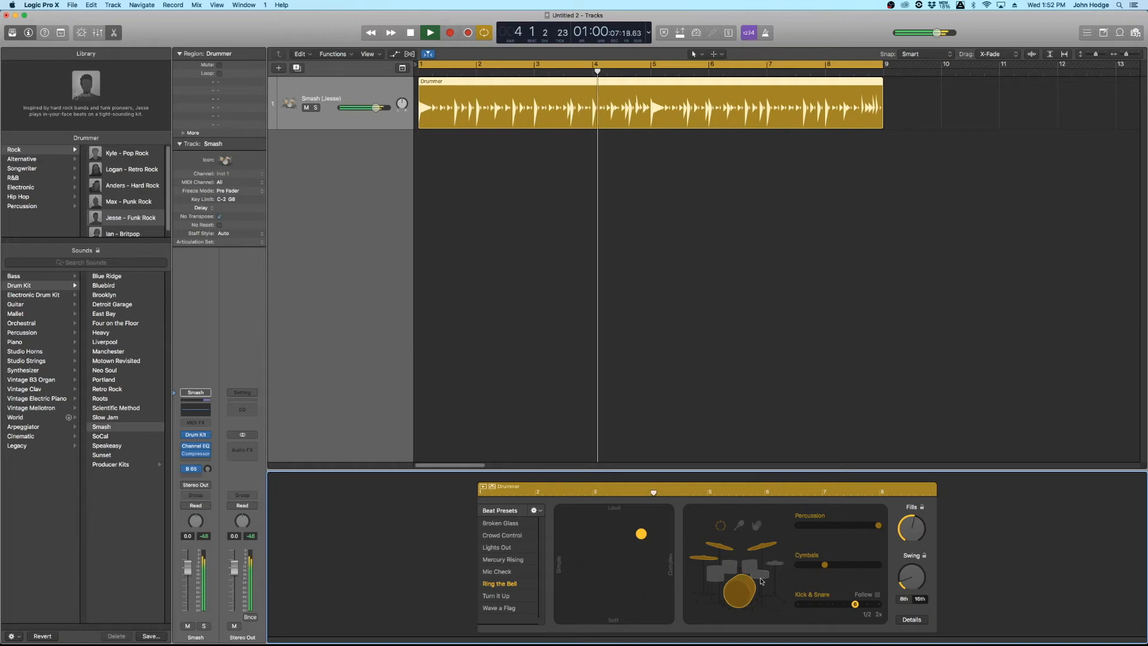
{"action": "key", "text": "space"}
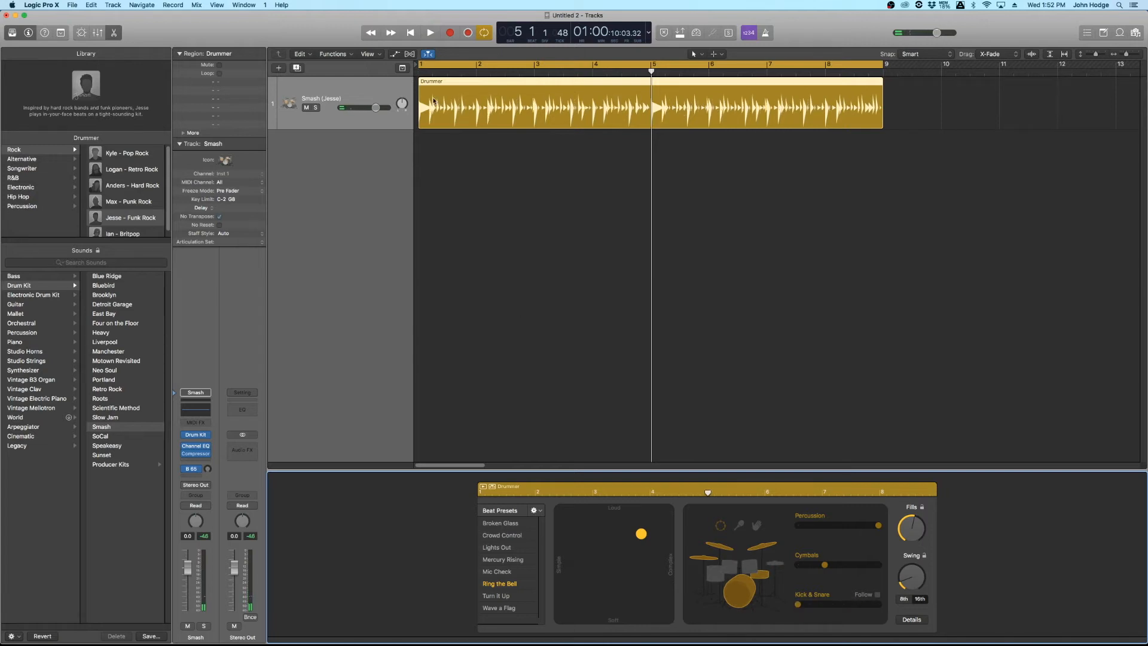
Play the region from bar 1 and audition Kick & Snare variations 1, 2 and 3, then stop playback
{"action": "key", "text": "space"}
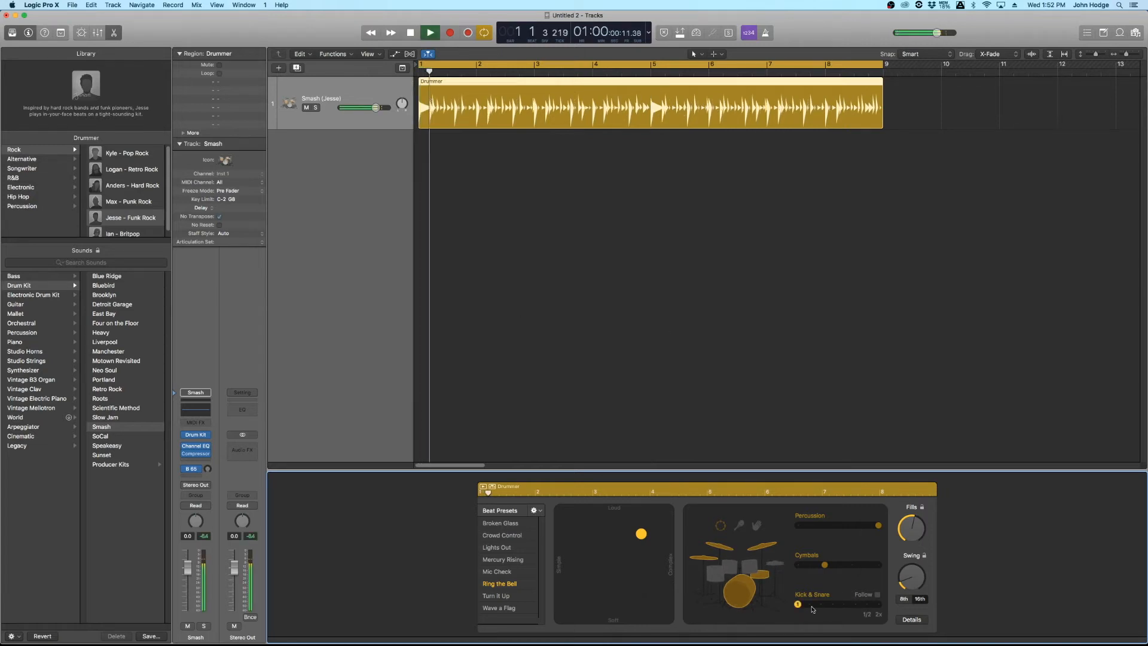
{"action": "left_click", "coordinate": [812, 605]}
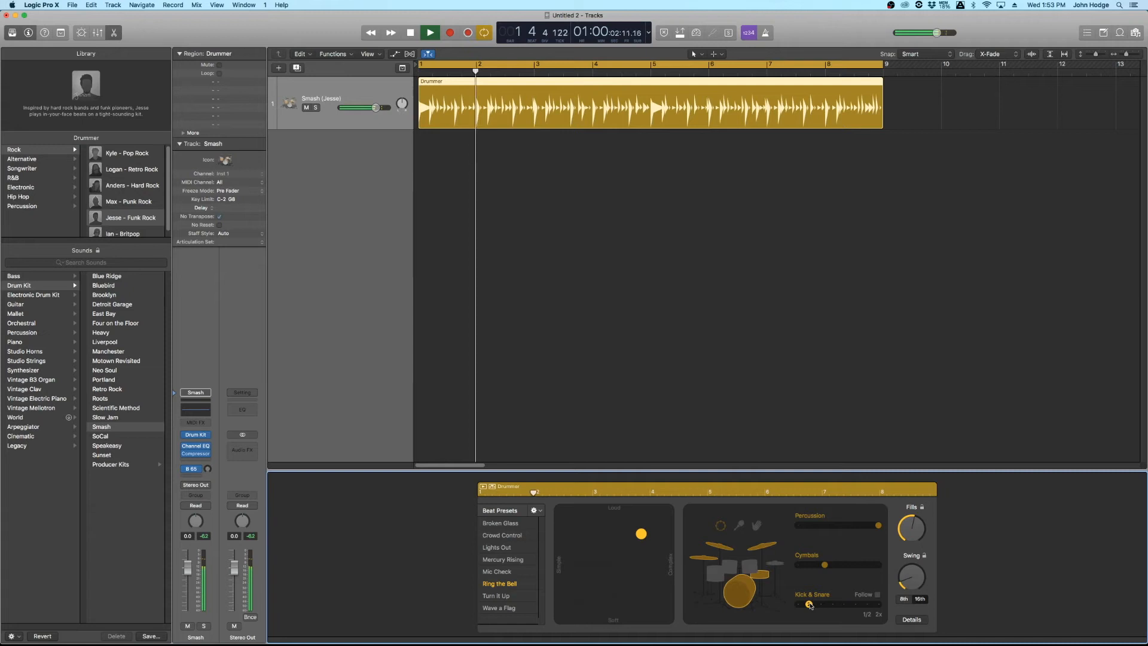
{"action": "left_click", "coordinate": [820, 605]}
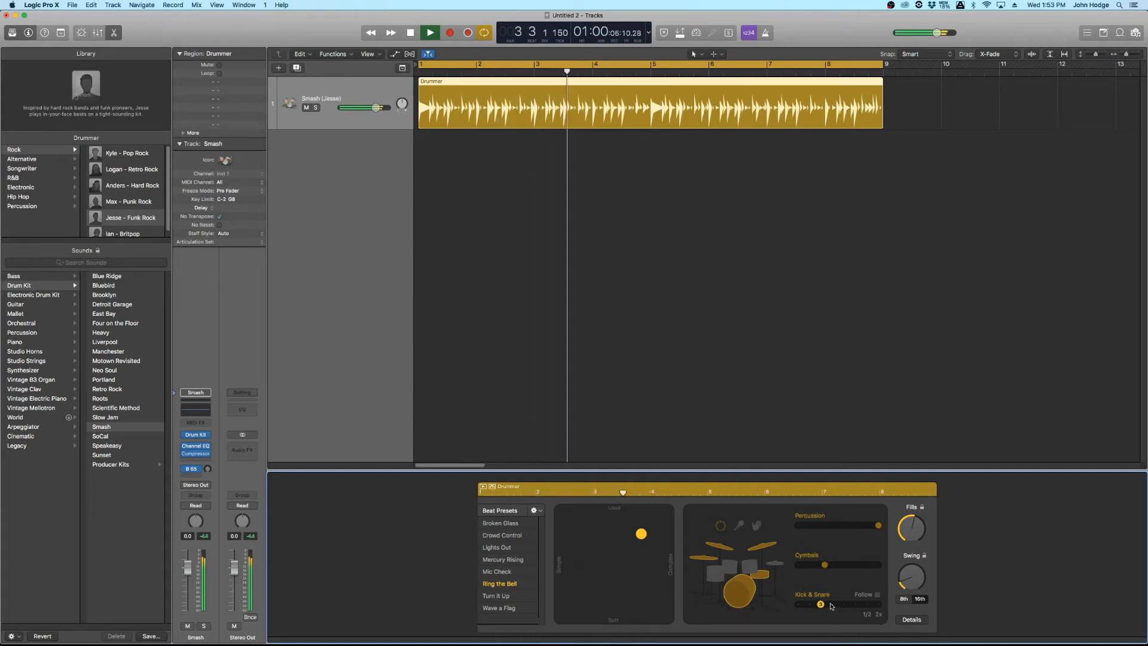
{"action": "key", "text": "space"}
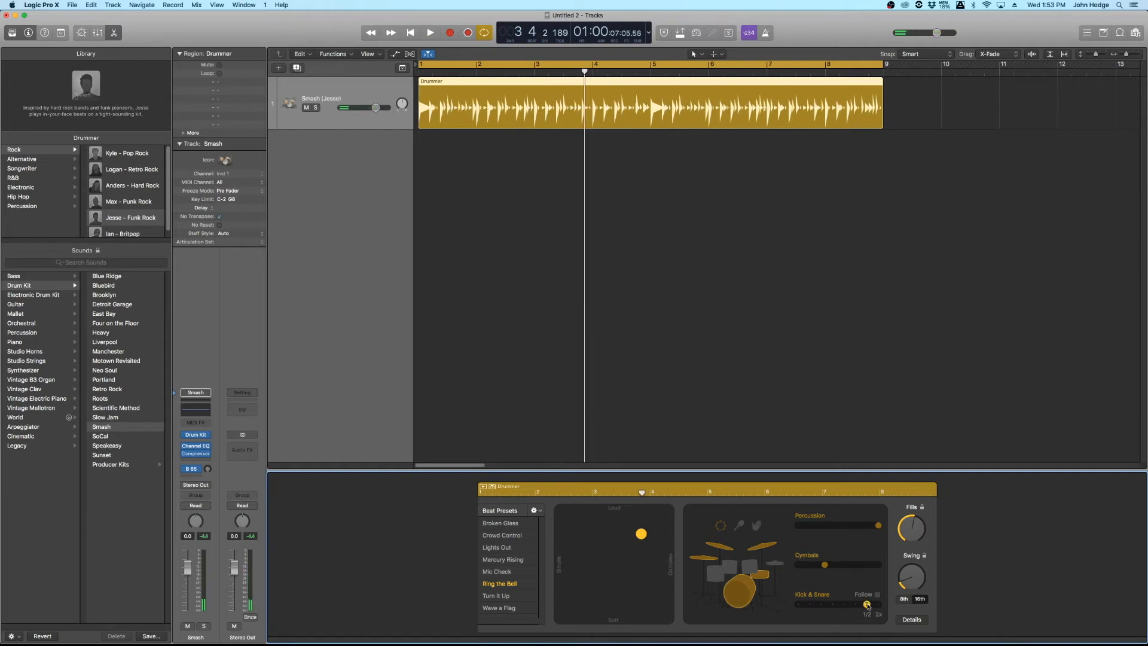
Audition Kick & Snare variation 7 from bar 1, set it to variation 8 during playback, and stop
{"action": "key", "text": "Return"}
{"action": "key", "text": "space"}
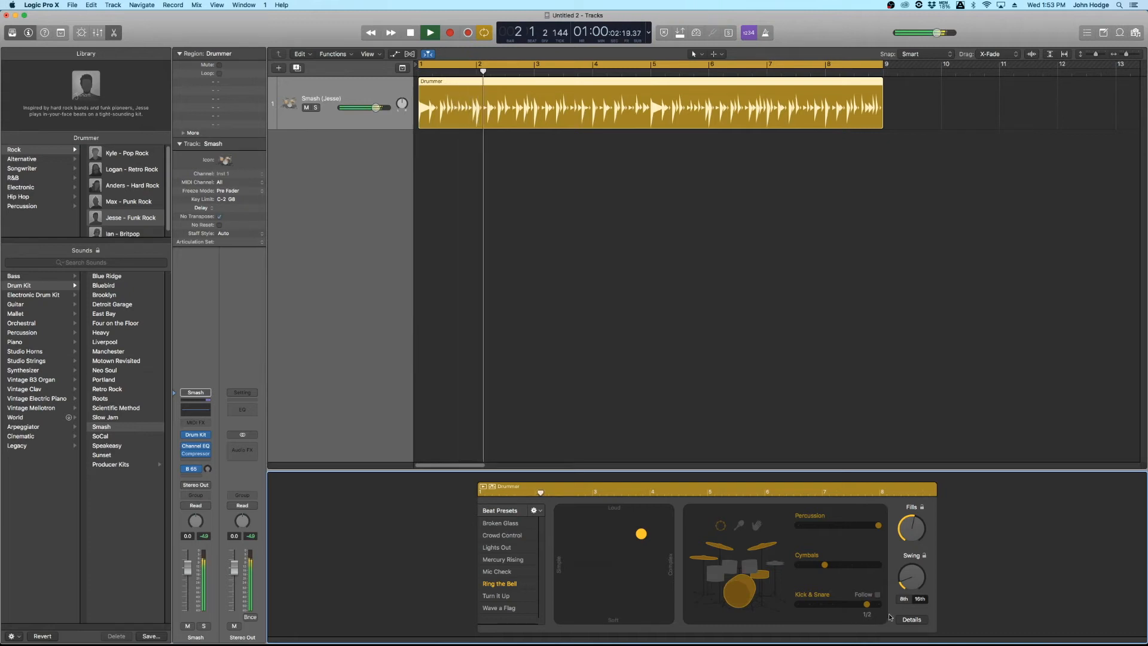
{"action": "left_click", "coordinate": [879, 605]}
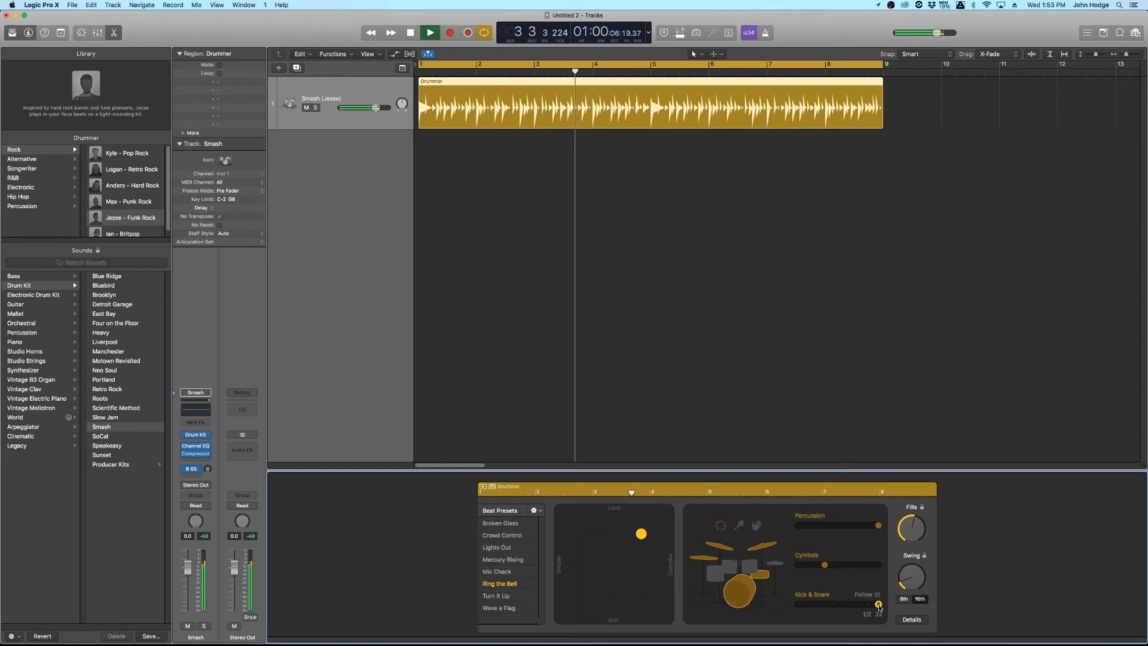
{"action": "key", "text": "space"}
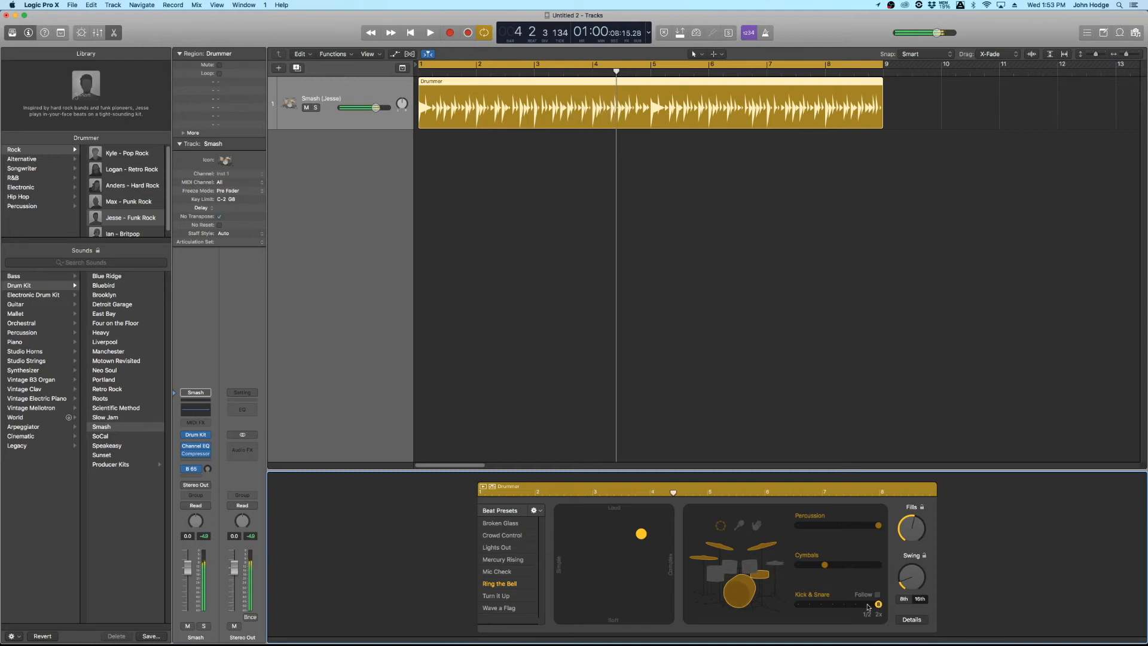
Set Kick & Snare to variation 7, then audition the beat from bar 1 with Fills at minimum and slightly raised
{"action": "left_click", "coordinate": [867, 605]}
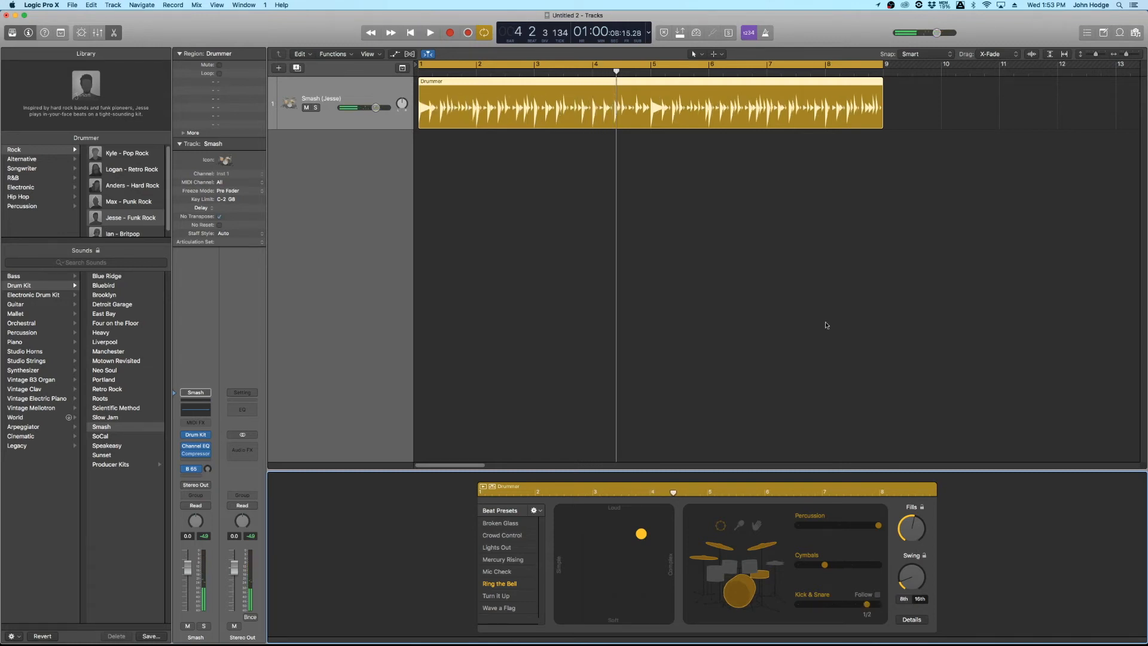
{"action": "key", "text": "Return"}
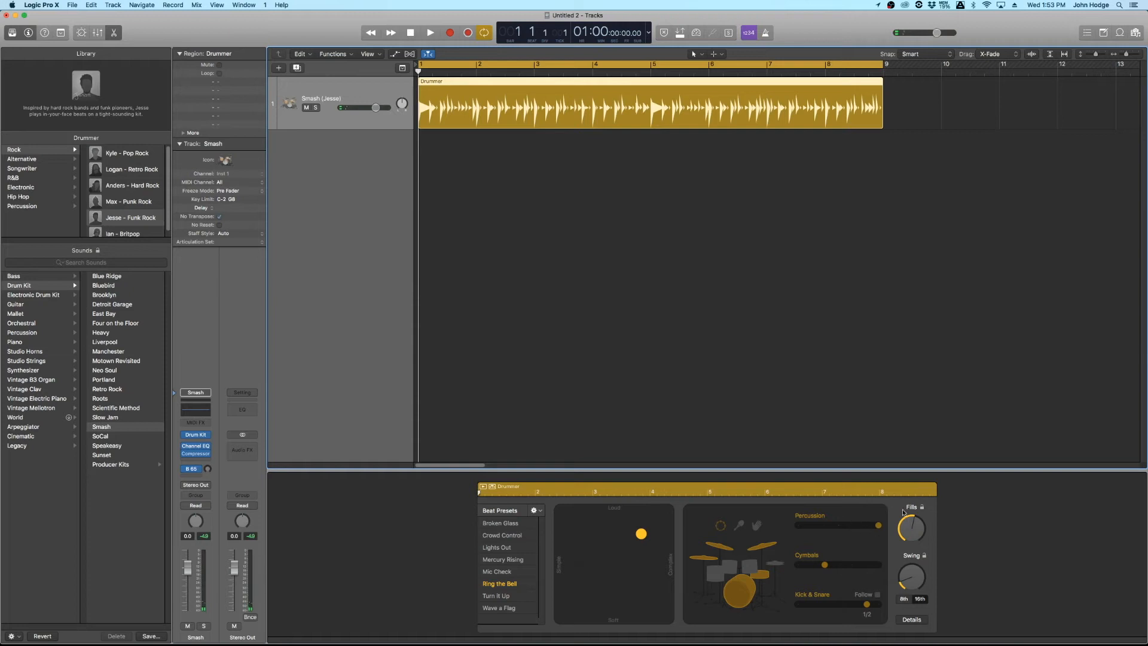
{"action": "left_click_drag", "start_coordinate": [916, 529], "coordinate": [929, 600]}
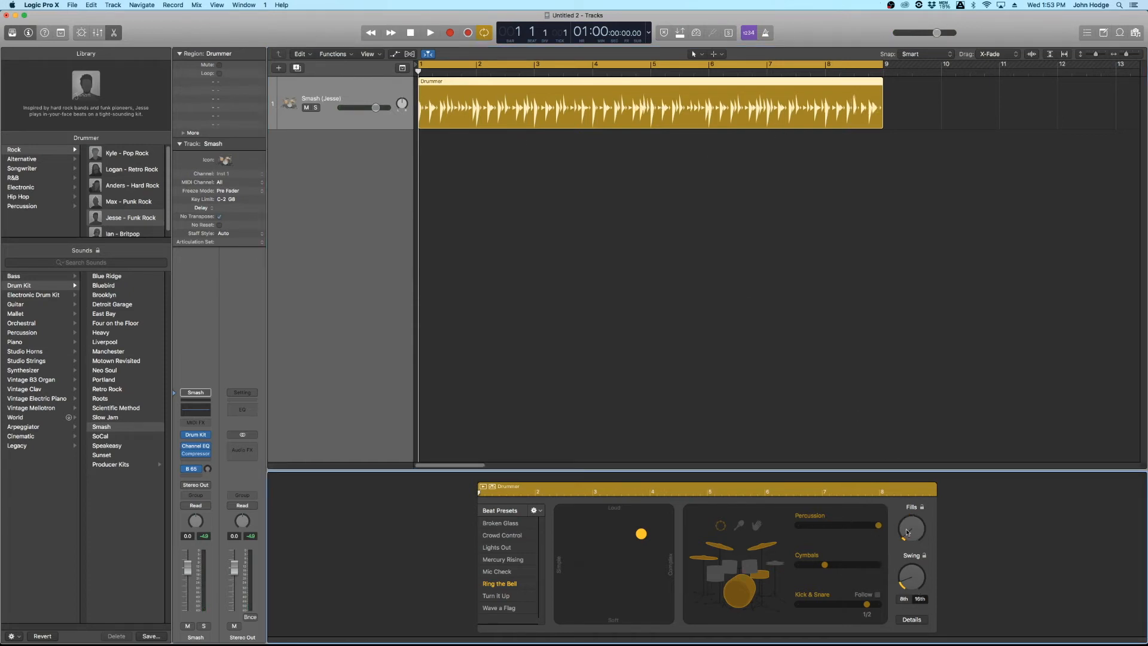
{"action": "key", "text": "space"}
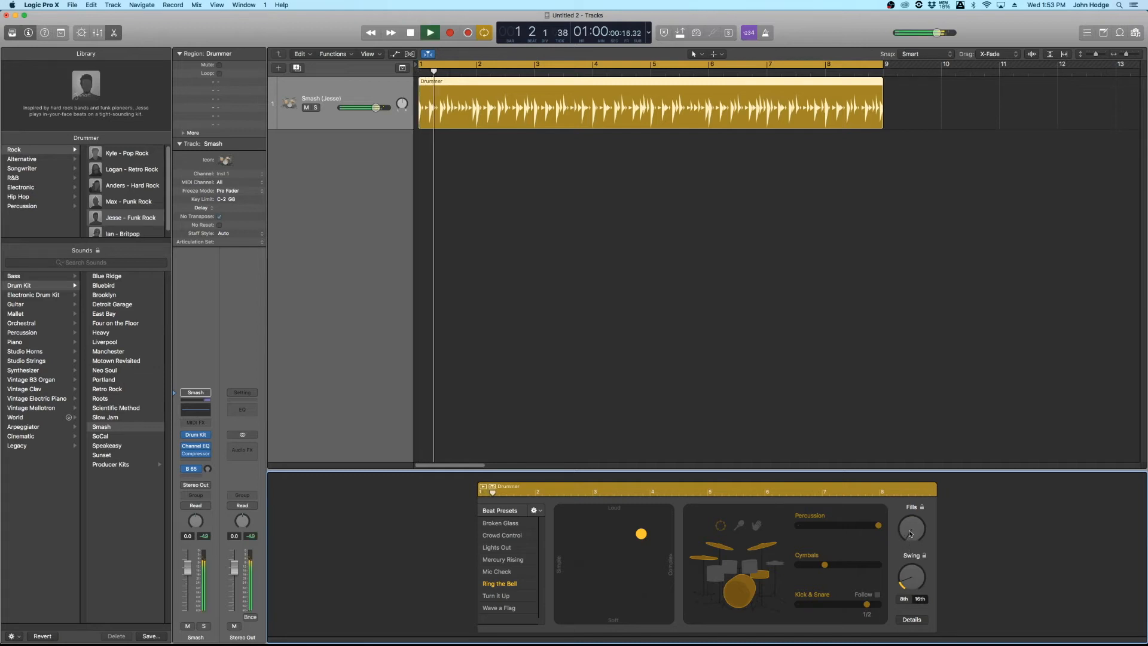
{"action": "left_click_drag", "start_coordinate": [911, 533], "coordinate": [914, 512]}
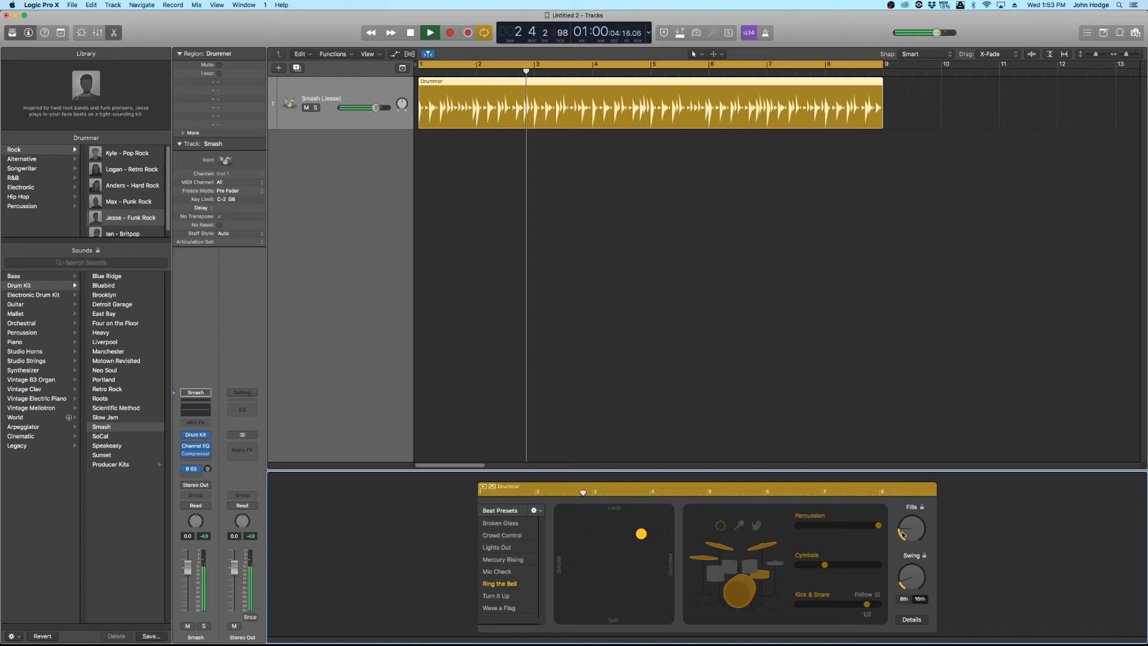
{"action": "key", "text": "space"}
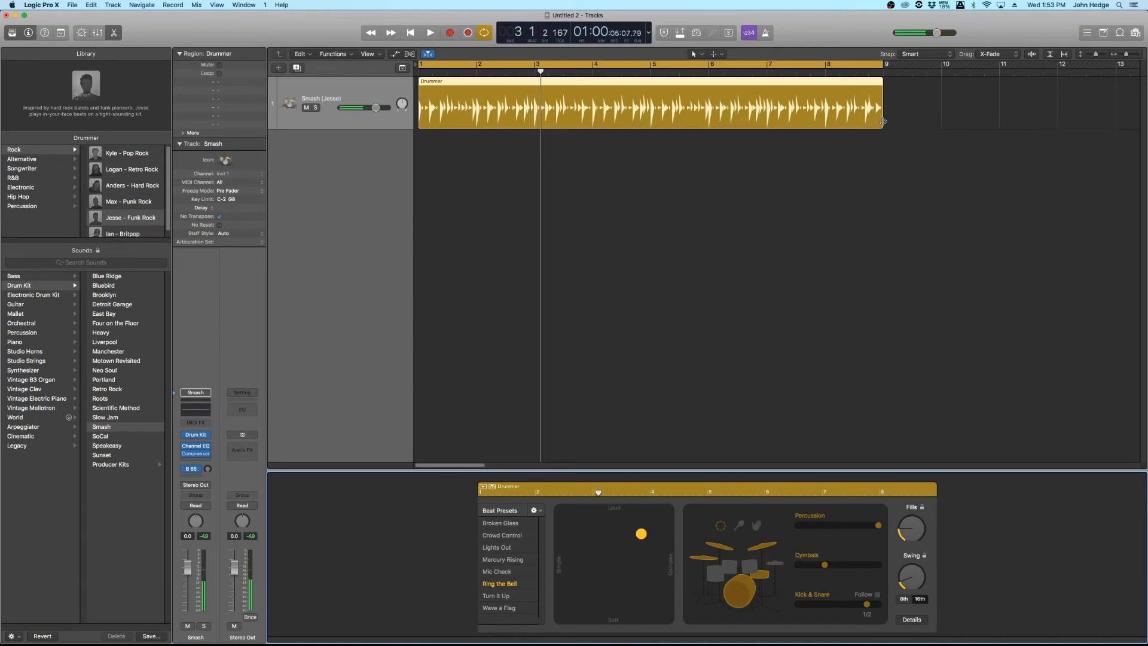
Raise Fills to maximum during playback, audition the fills around bars 4 and 8, and stop playback
{"action": "key", "text": "space"}
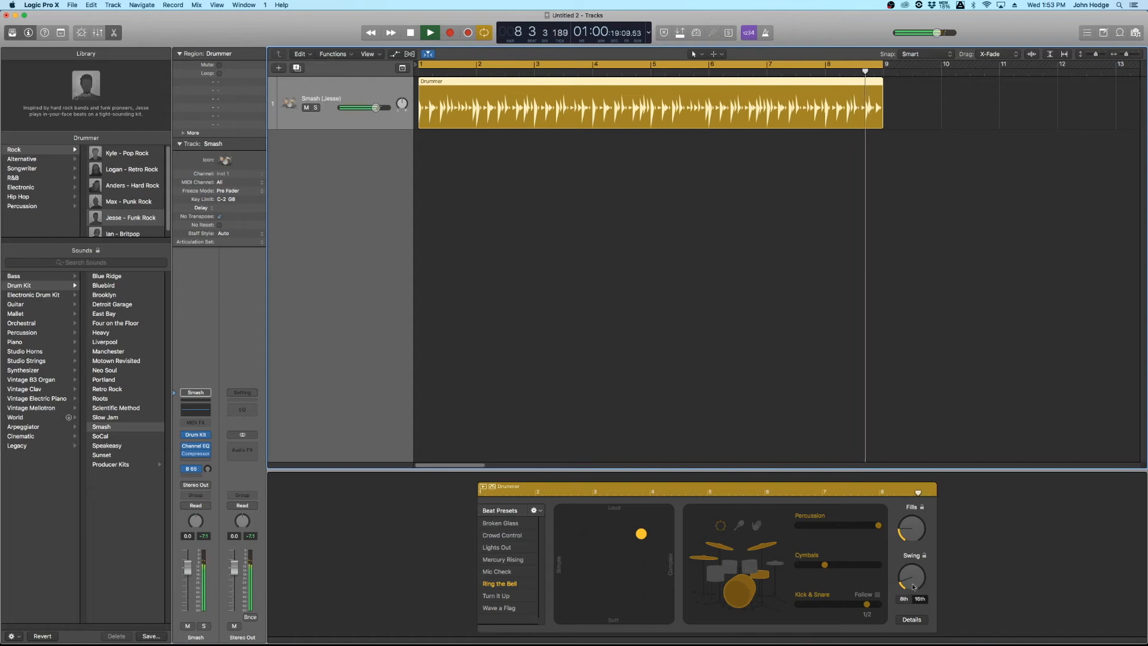
{"action": "left_click_drag", "start_coordinate": [912, 535], "coordinate": [905, 507]}
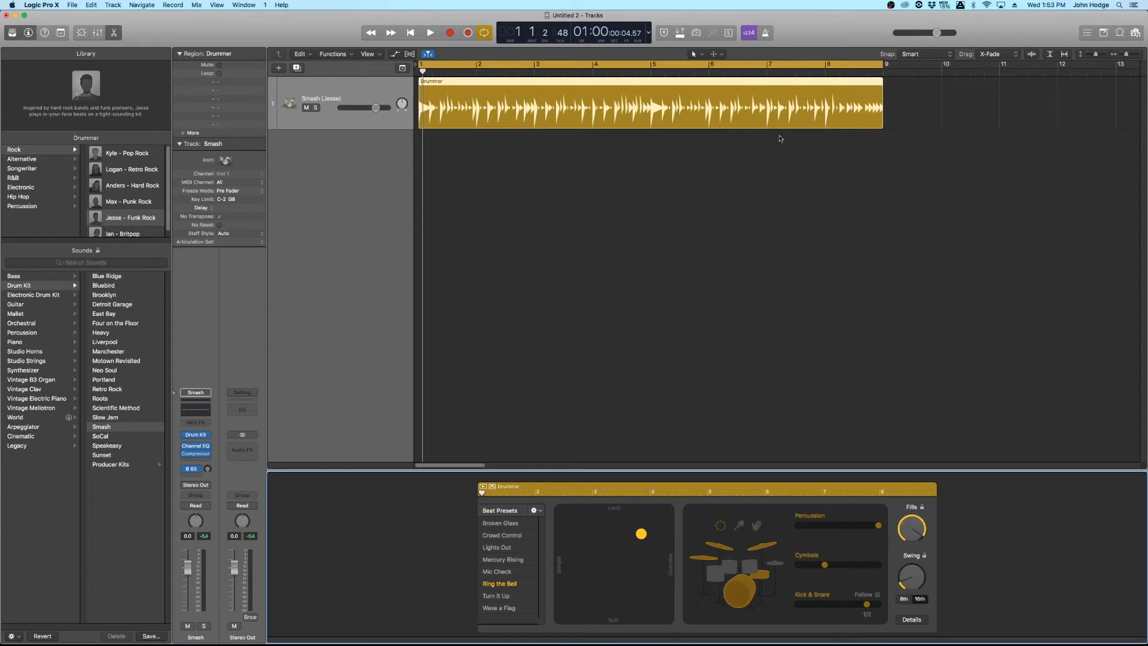
{"action": "key", "text": "space"}
{"action": "left_click", "coordinate": [601, 72]}
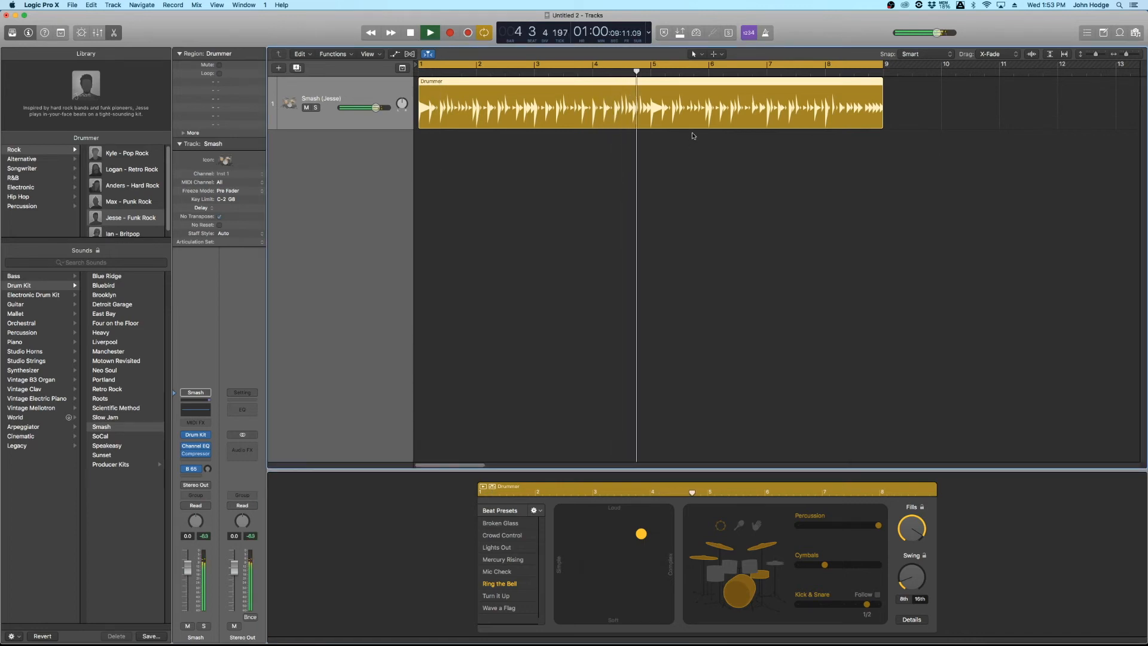
{"action": "left_click", "coordinate": [828, 72]}
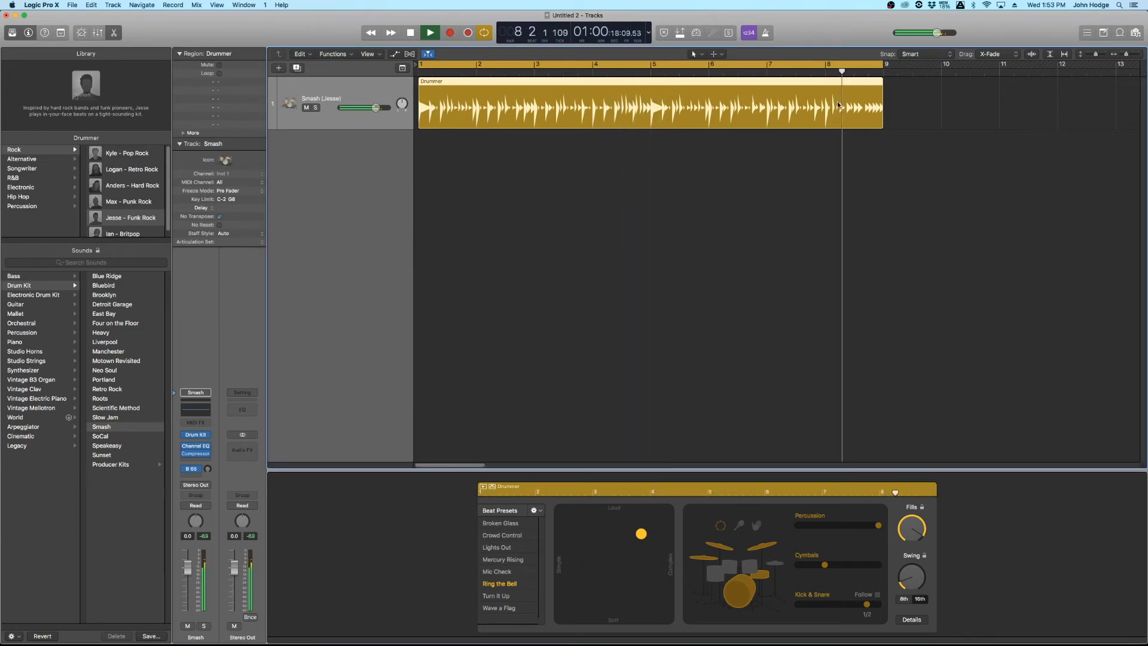
{"action": "key", "text": "space"}
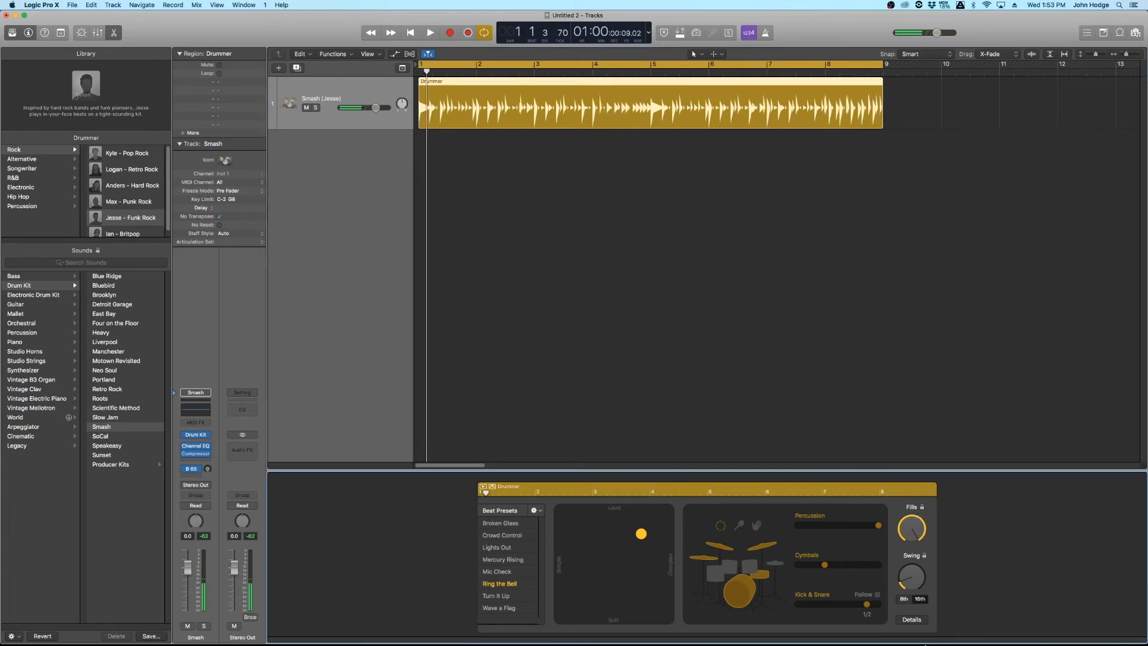
Compare 8th and 16th swing during playback while raising the Swing amount to about a third, leaving it on 16th
{"action": "left_click", "coordinate": [919, 601]}
{"action": "key", "text": "space"}
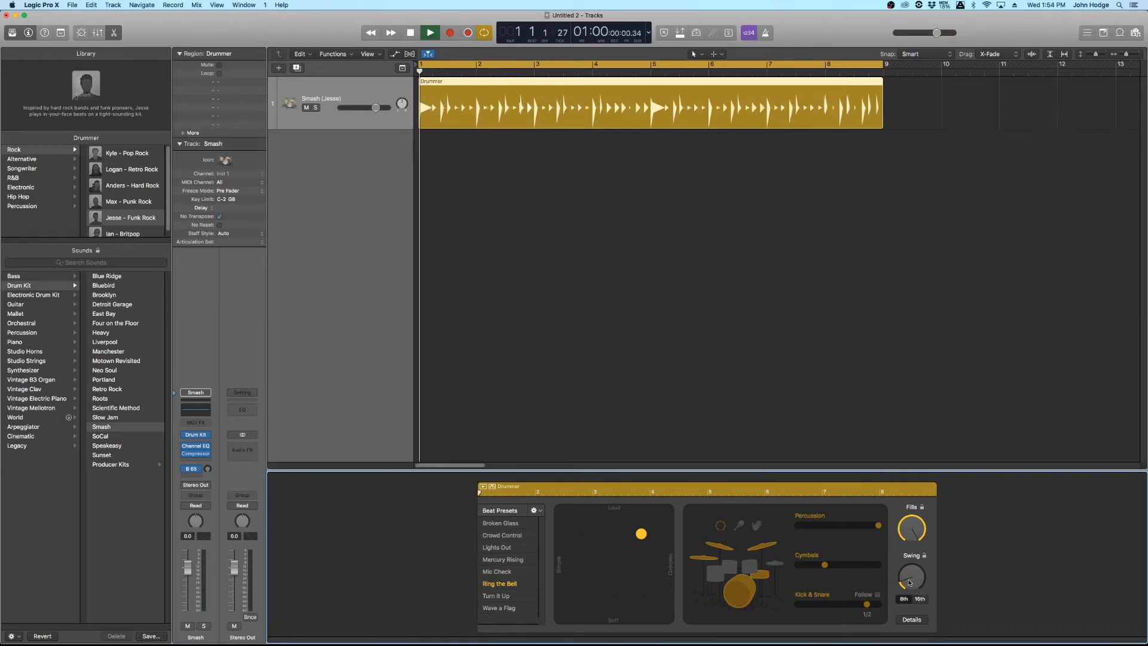
{"action": "left_click_drag", "start_coordinate": [909, 582], "coordinate": [916, 548]}
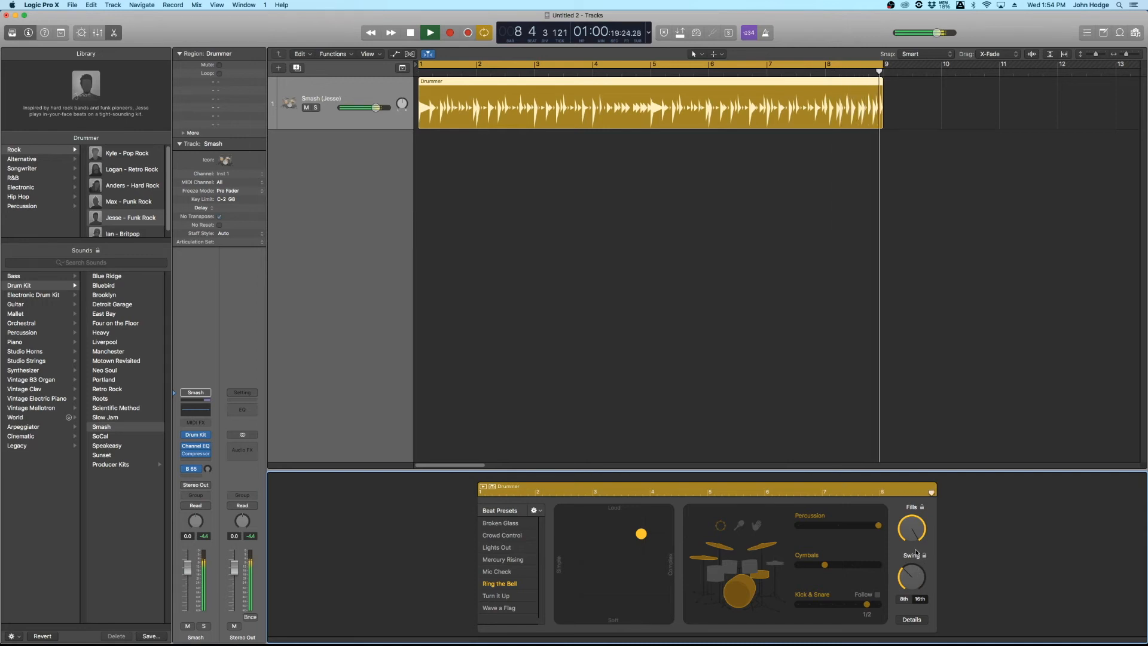
Open the drummer's Details settings, audition Feel toward Pull and Push, and leave it partway toward Push
{"action": "left_click", "coordinate": [917, 621]}
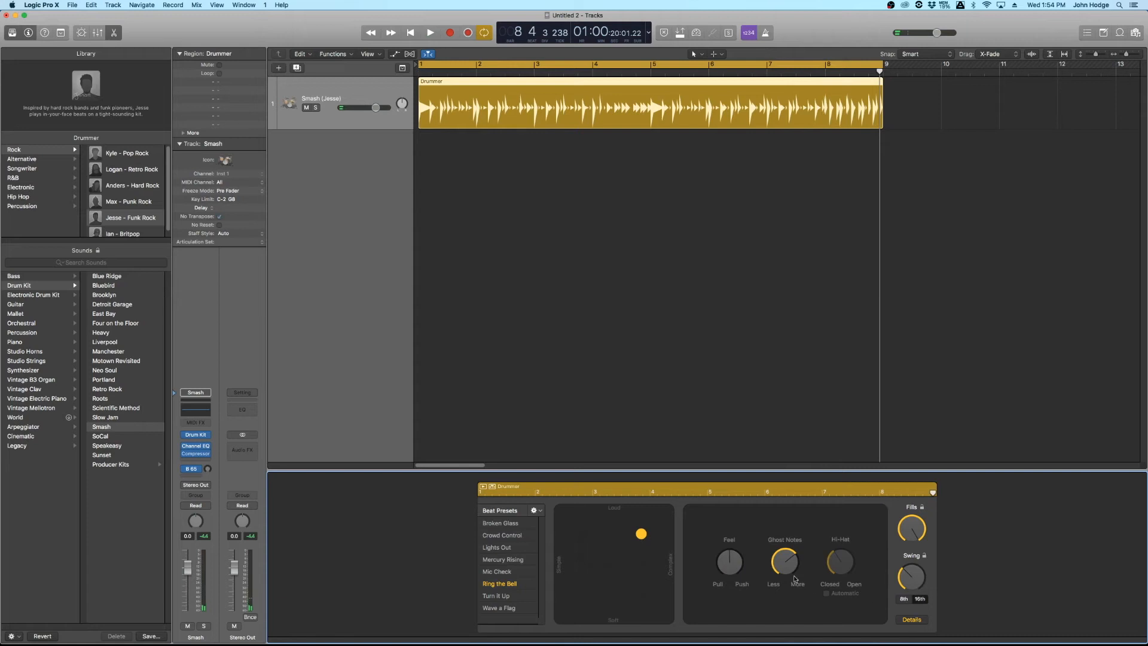
{"action": "key", "text": "Return"}
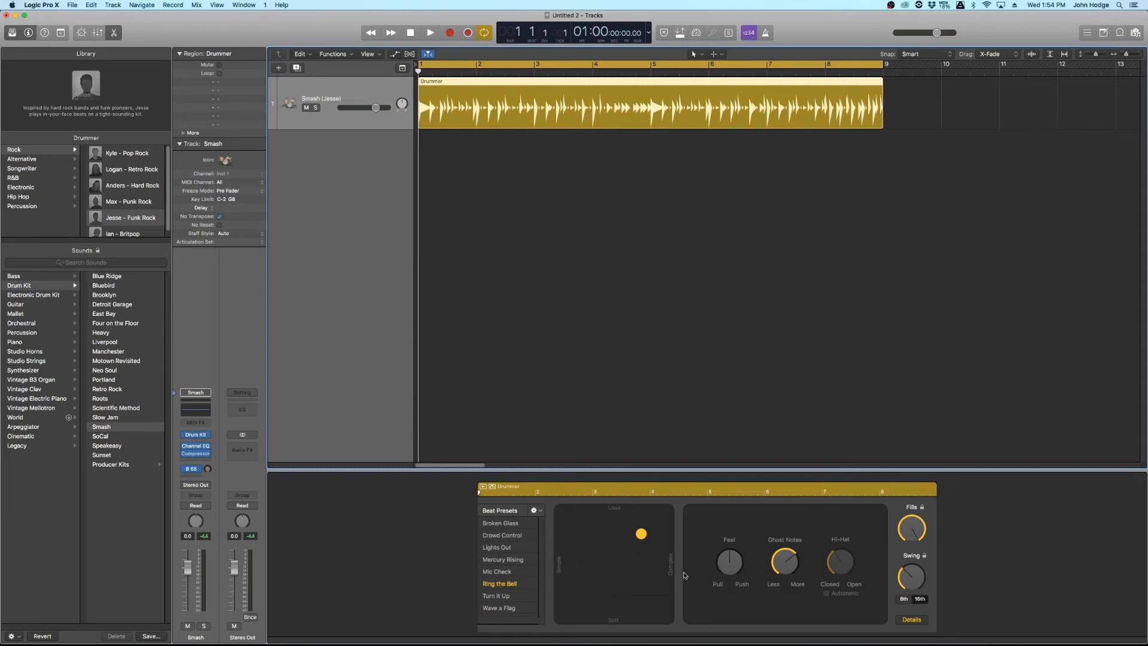
{"action": "left_click_drag", "start_coordinate": [725, 568], "coordinate": [727, 574]}
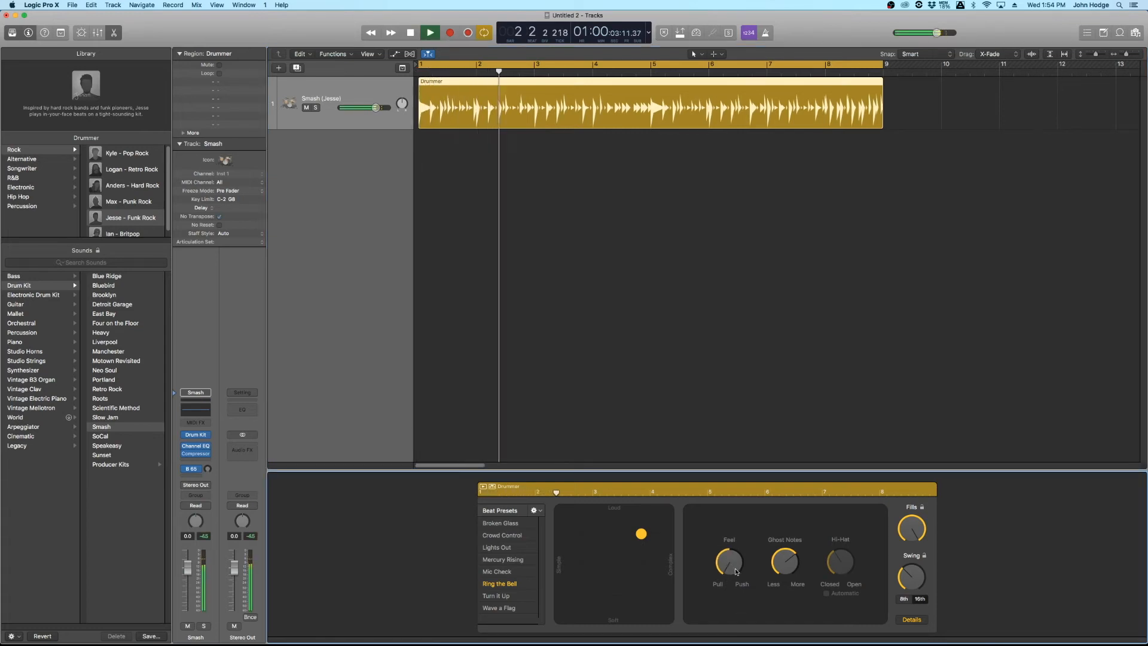
{"action": "key", "text": "space"}
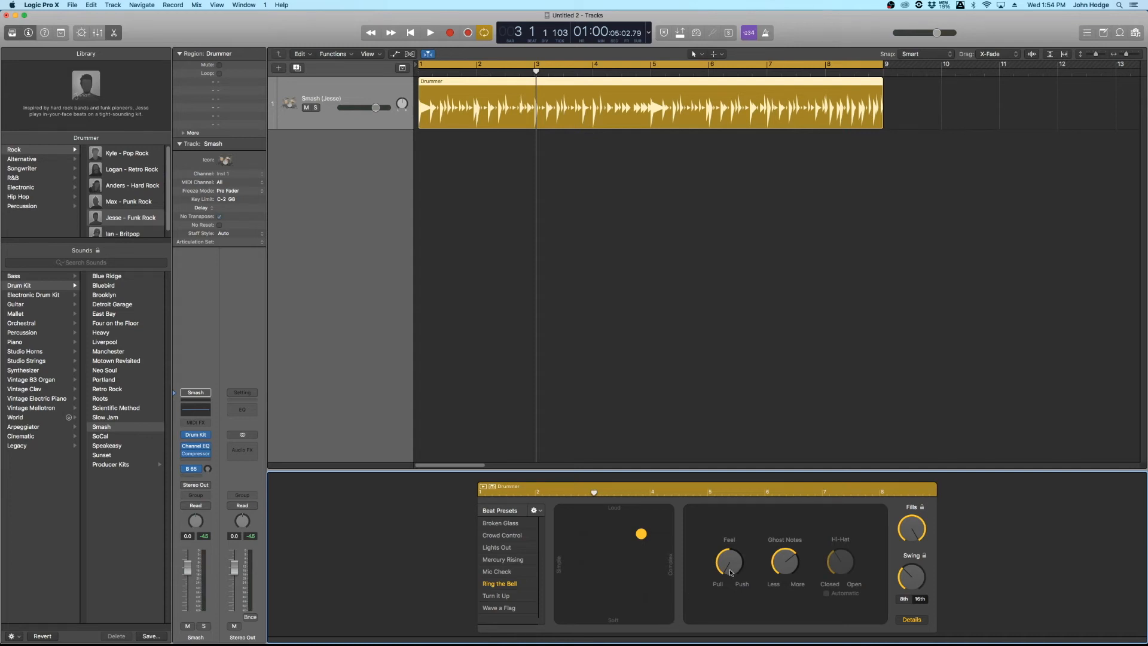
{"action": "key", "text": "space"}
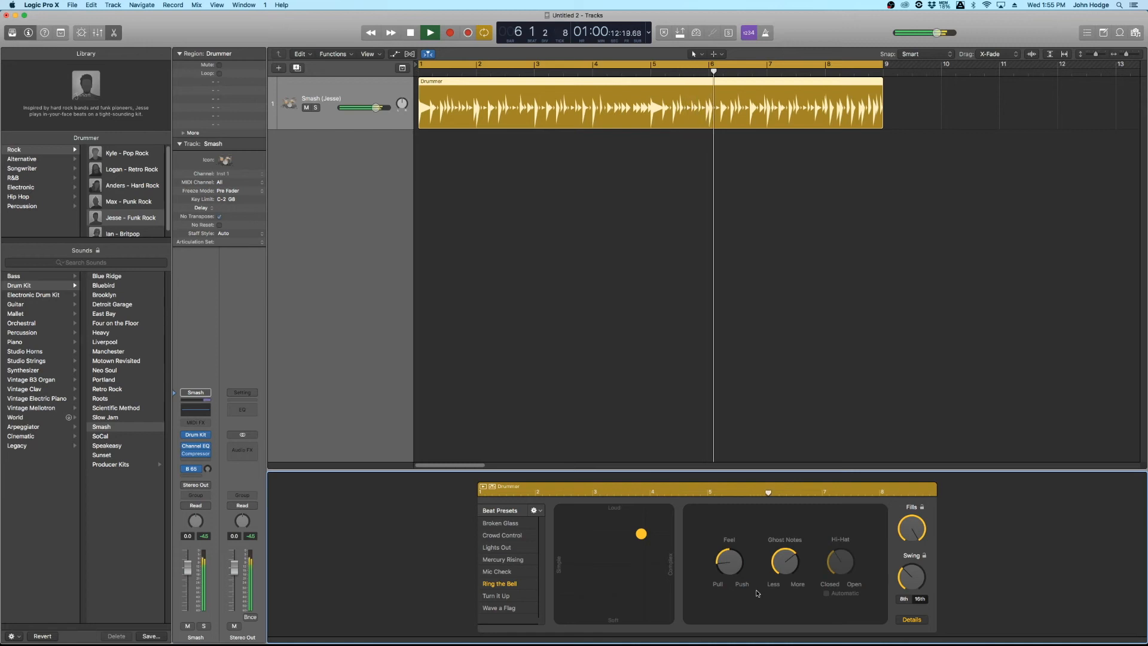
{"action": "key", "text": "space"}
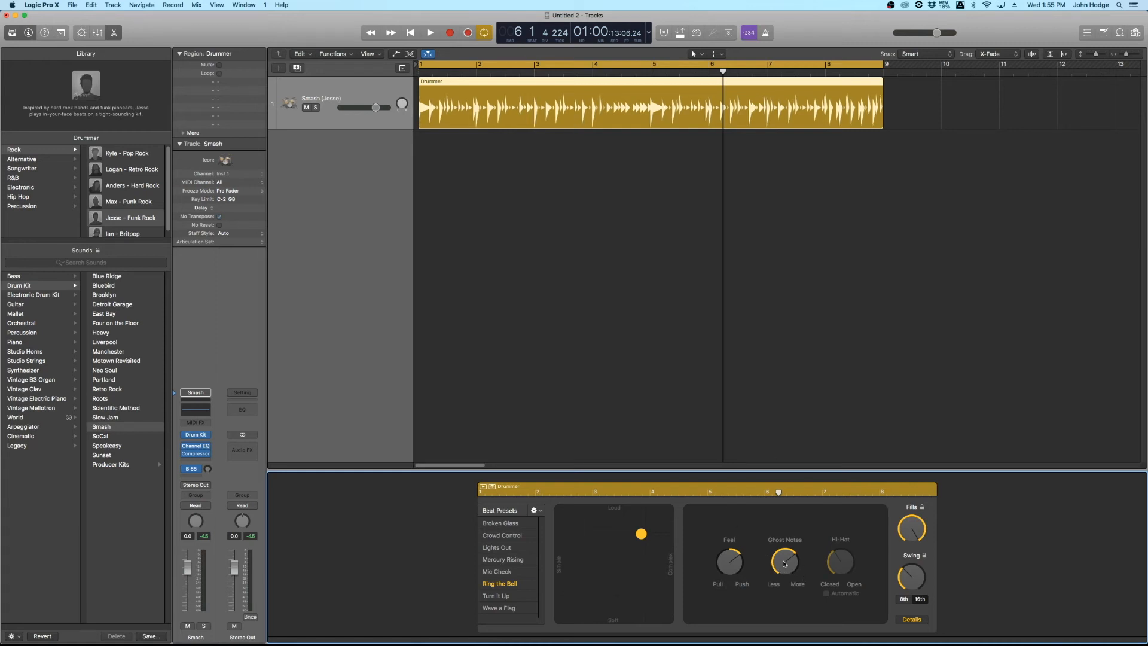
Audition Ghost Notes from minimum through a medium amount, raise them to maximum, and stop playback
{"action": "left_click_drag", "start_coordinate": [789, 563], "coordinate": [803, 623]}
{"action": "key", "text": "Return"}
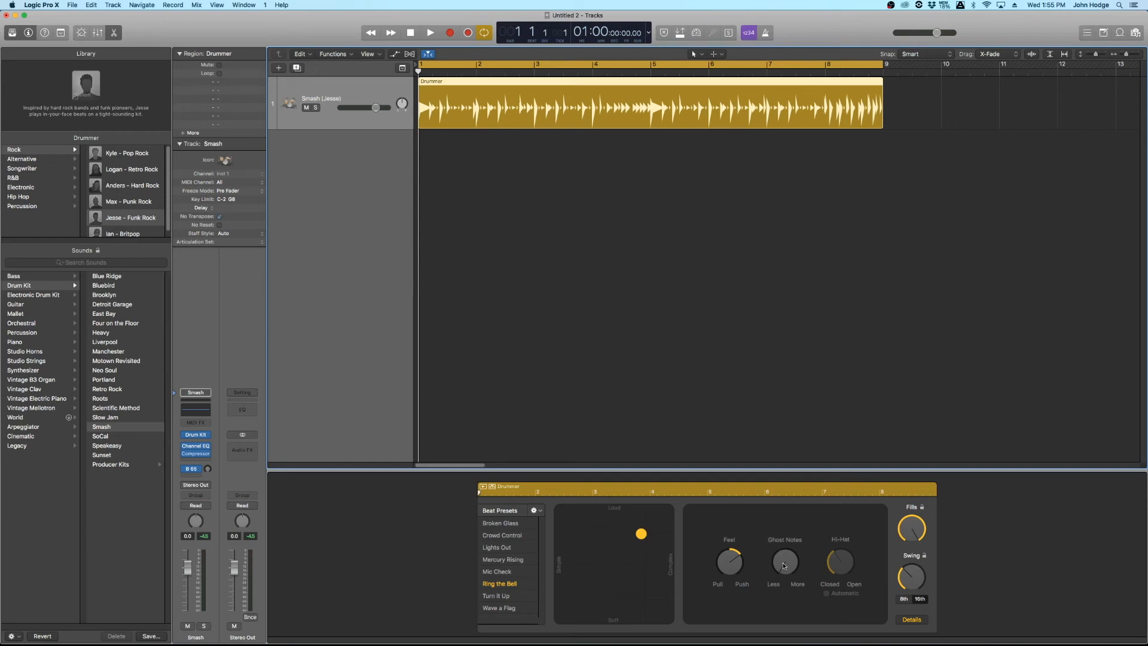
{"action": "key", "text": "space"}
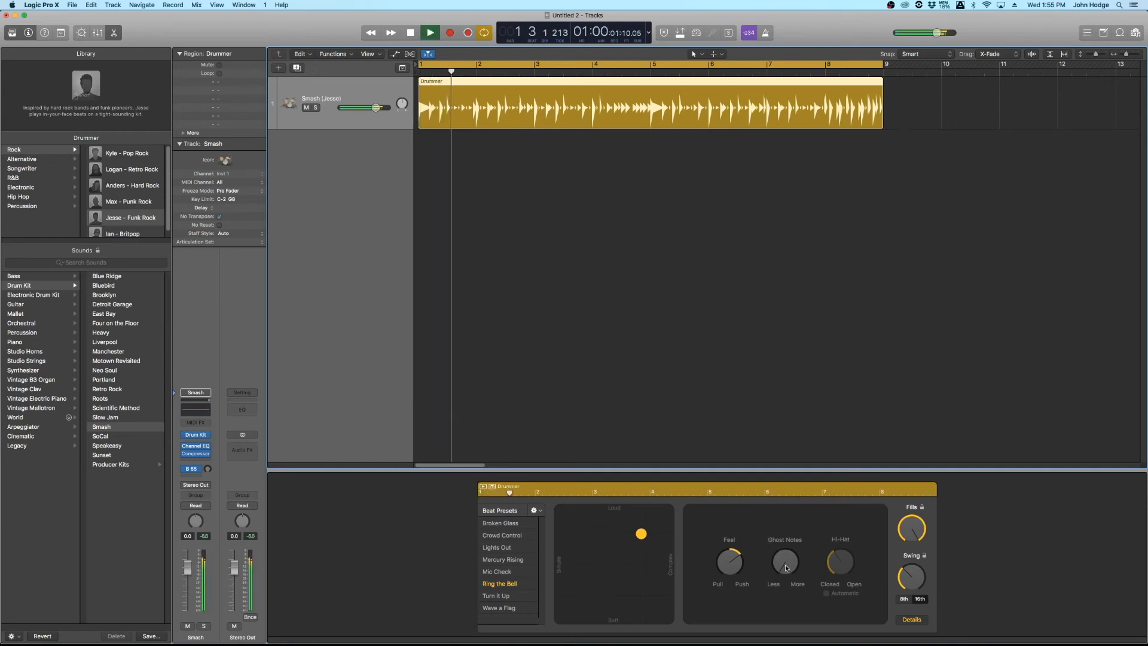
{"action": "left_click_drag", "start_coordinate": [786, 568], "coordinate": [783, 536]}
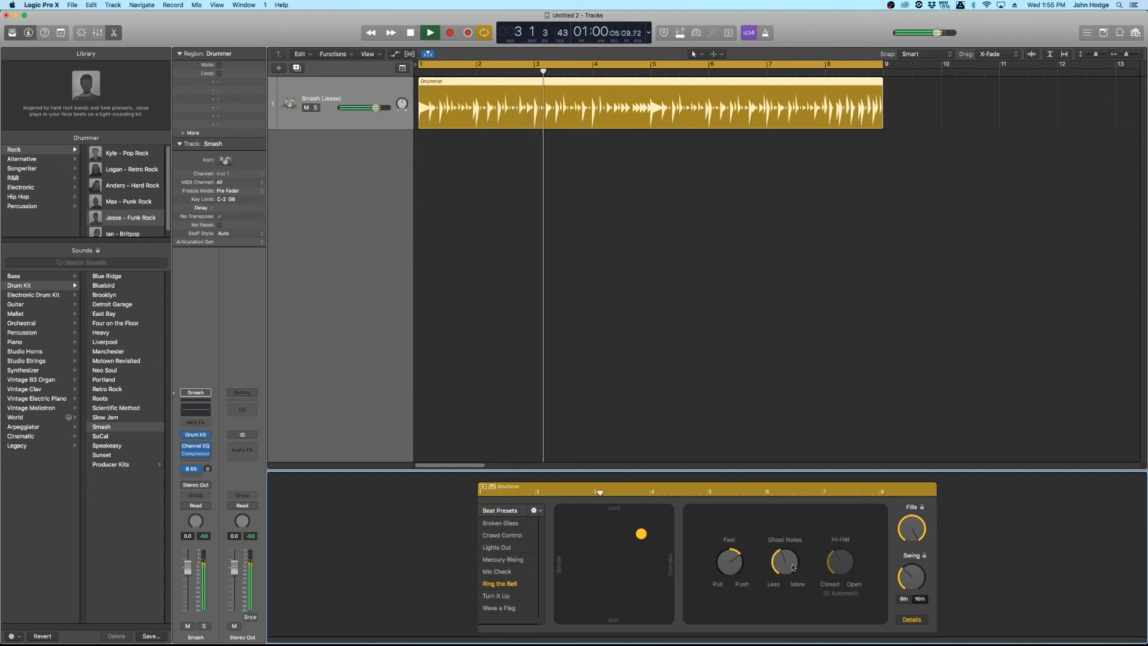
{"action": "key", "text": "space"}
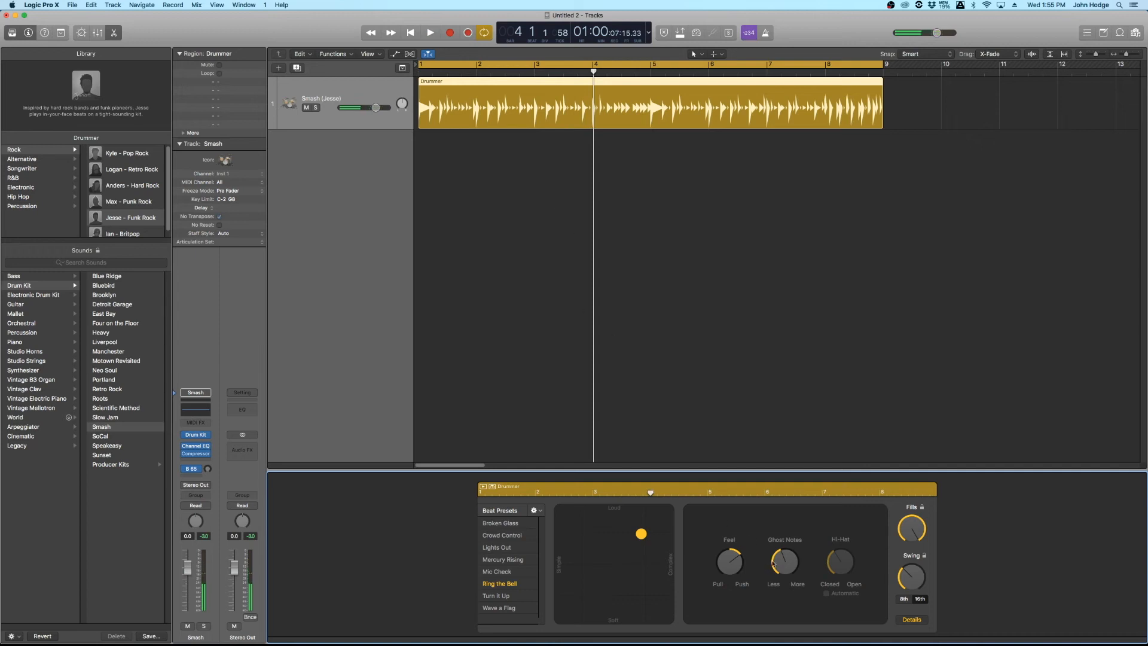
{"action": "key", "text": "space"}
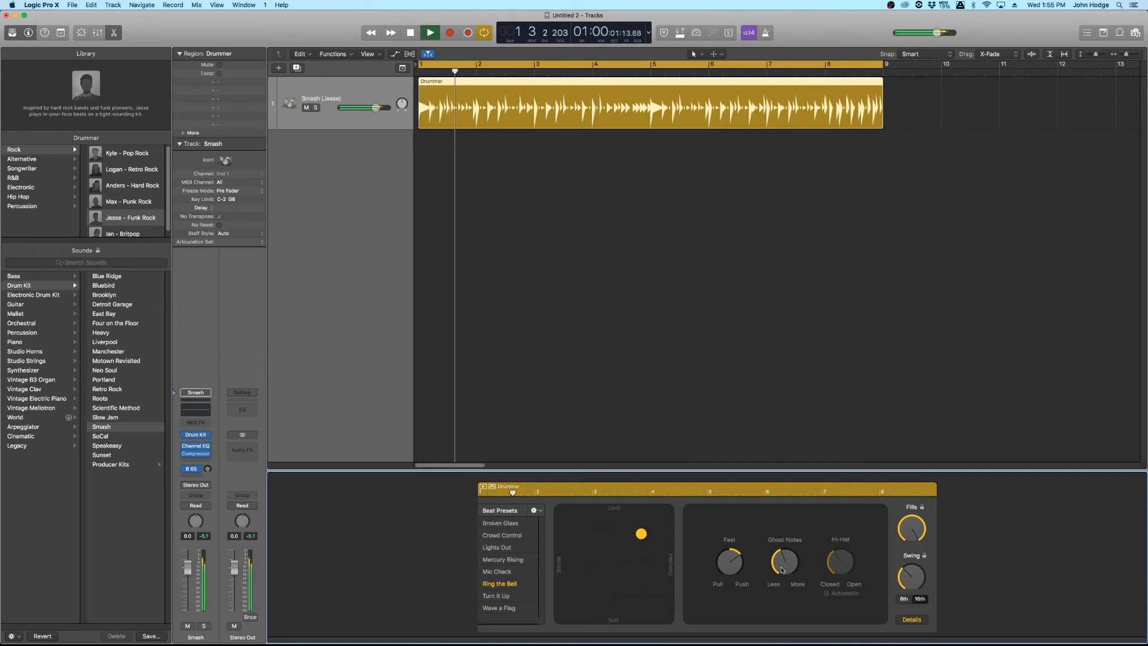
{"action": "left_click_drag", "start_coordinate": [782, 570], "coordinate": [800, 501]}
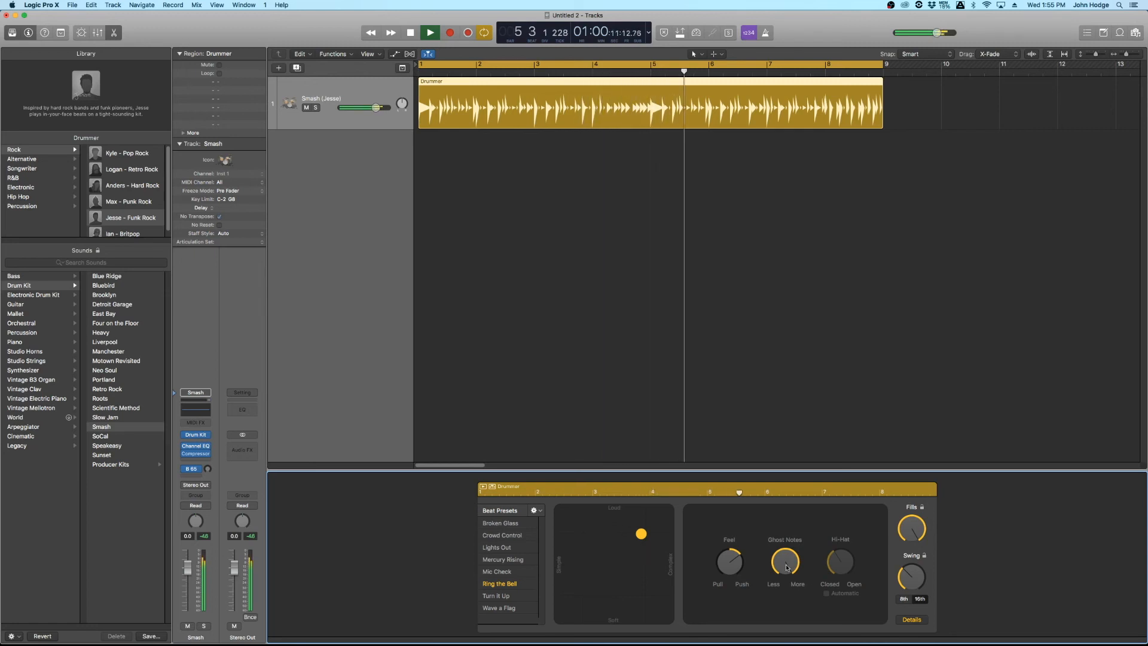
{"action": "key", "text": "space"}
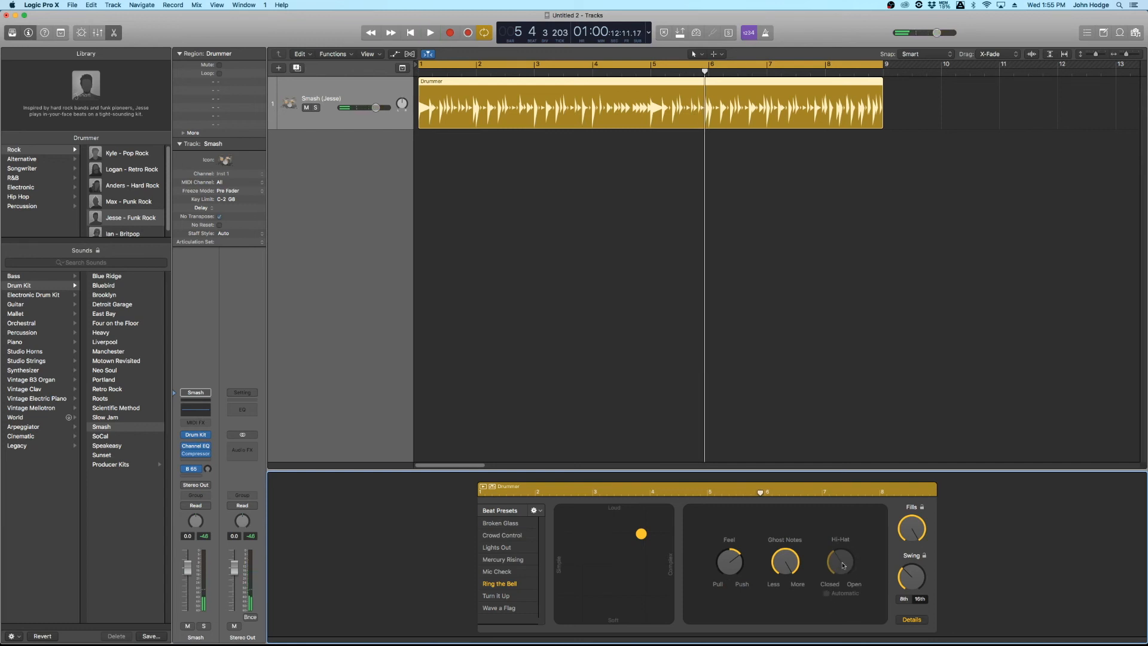
Activate the kit's hi-hat, audition it fully open and half open from bar 1, and return its opening to Automatic
{"action": "left_click", "coordinate": [912, 620]}
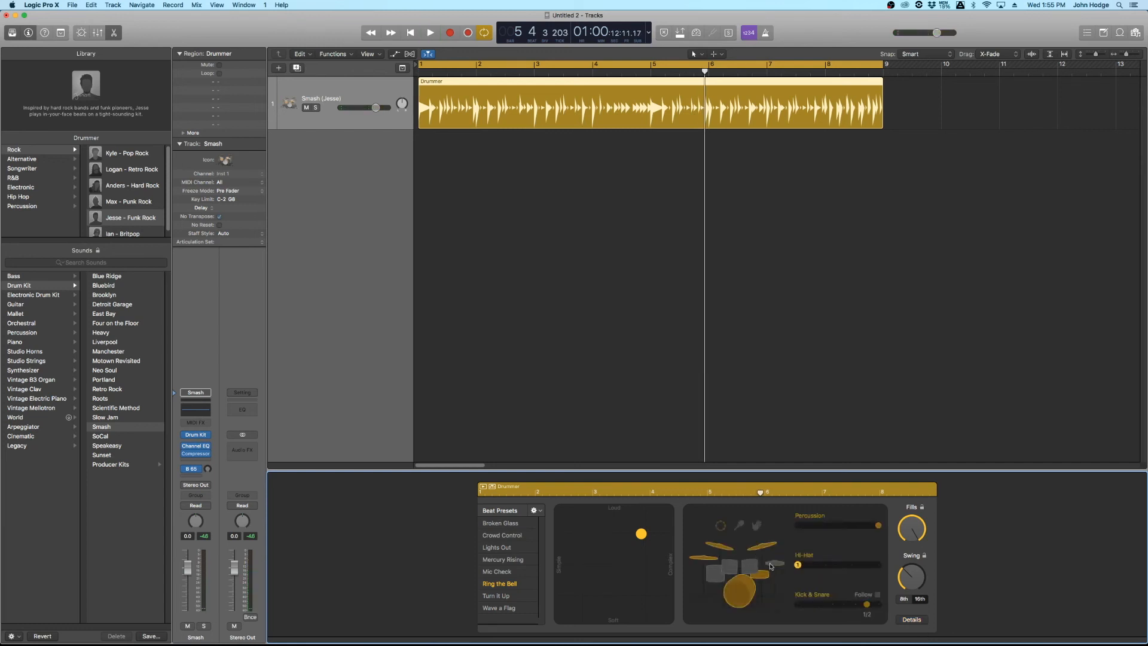
{"action": "left_click", "coordinate": [912, 620]}
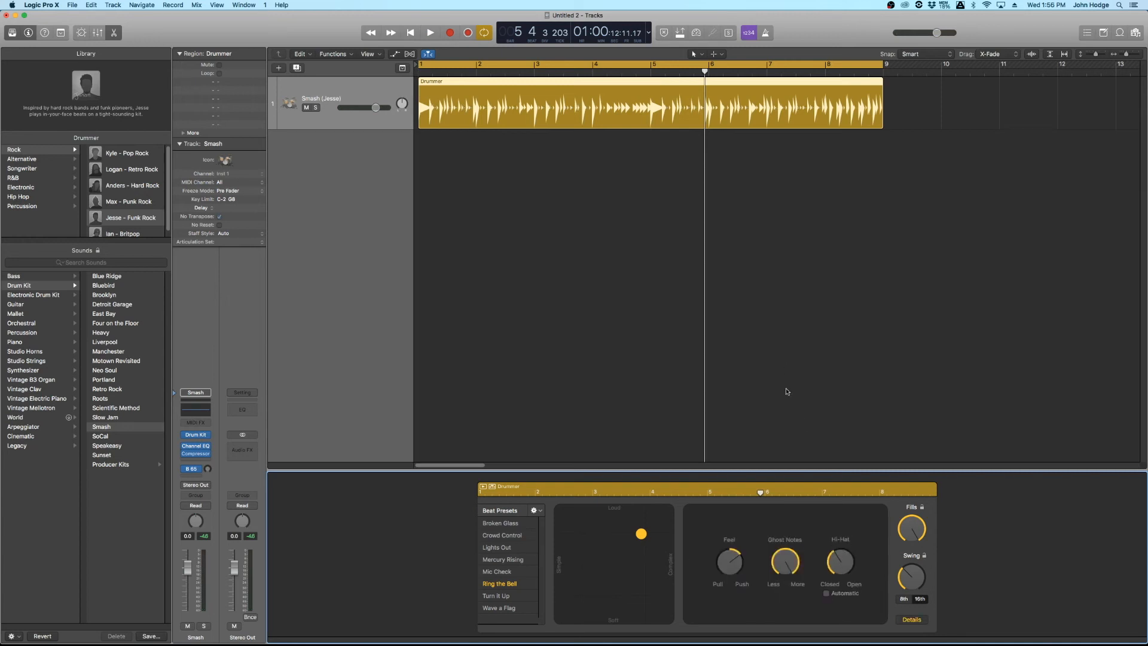
{"action": "key", "text": "Return"}
{"action": "key", "text": "space"}
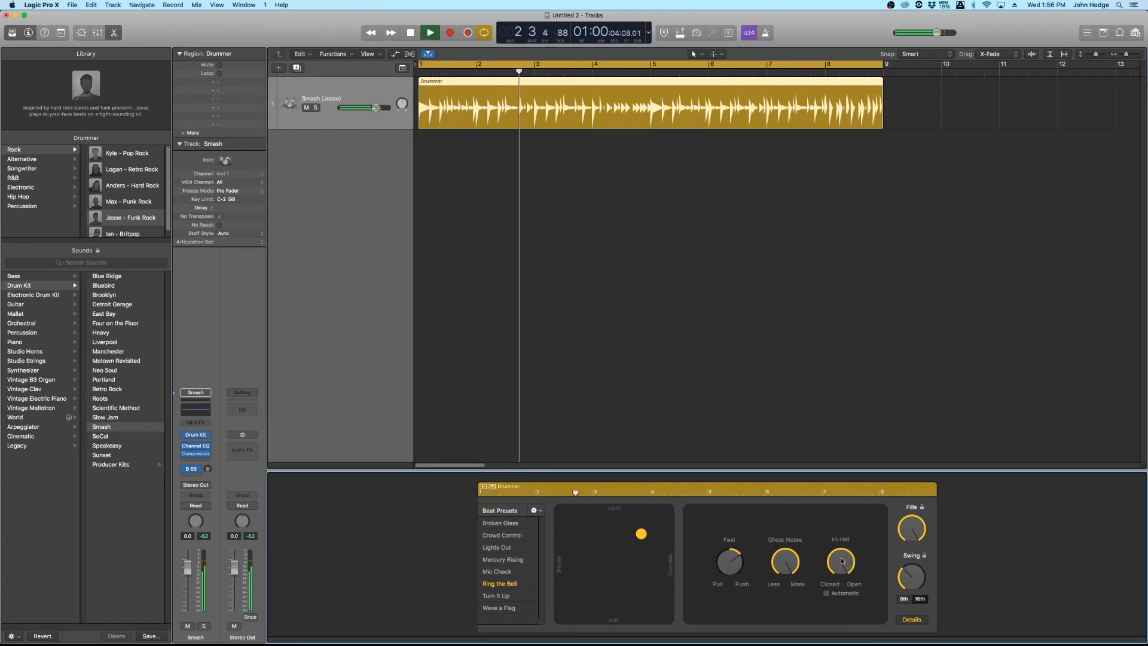
{"action": "mouse_move", "coordinate": [849, 571]}
{"action": "left_mouse_down"}
{"action": "mouse_move", "coordinate": [887, 594]}
{"action": "mouse_move", "coordinate": [849, 565]}
{"action": "left_mouse_up"}
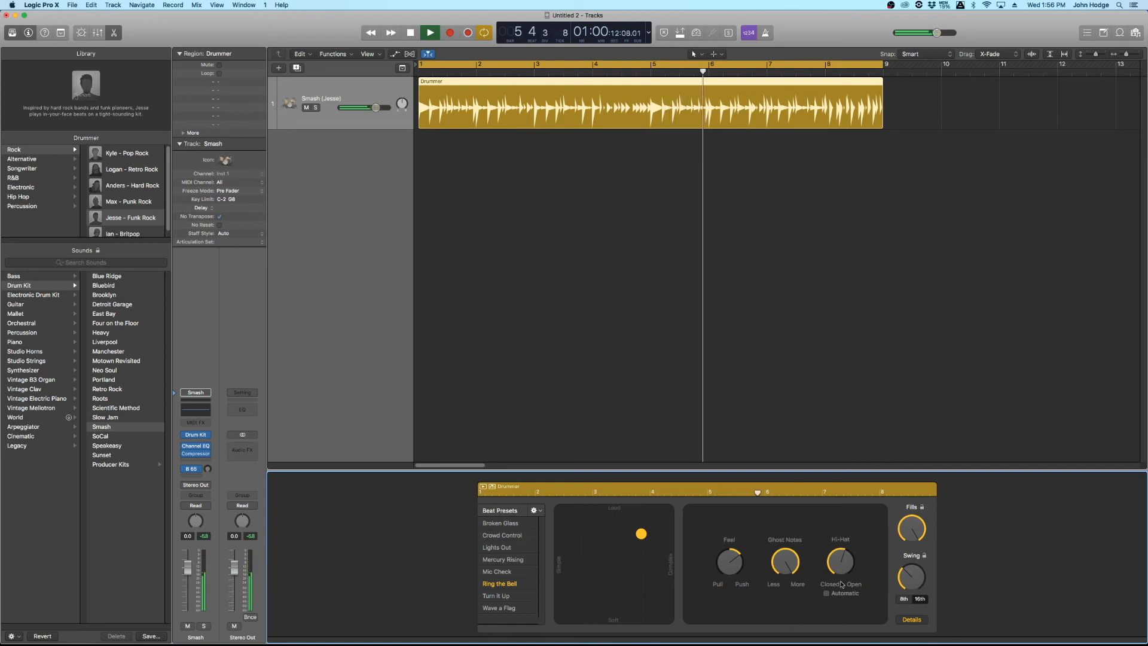
{"action": "key", "text": "space"}
{"action": "left_click", "coordinate": [845, 596]}
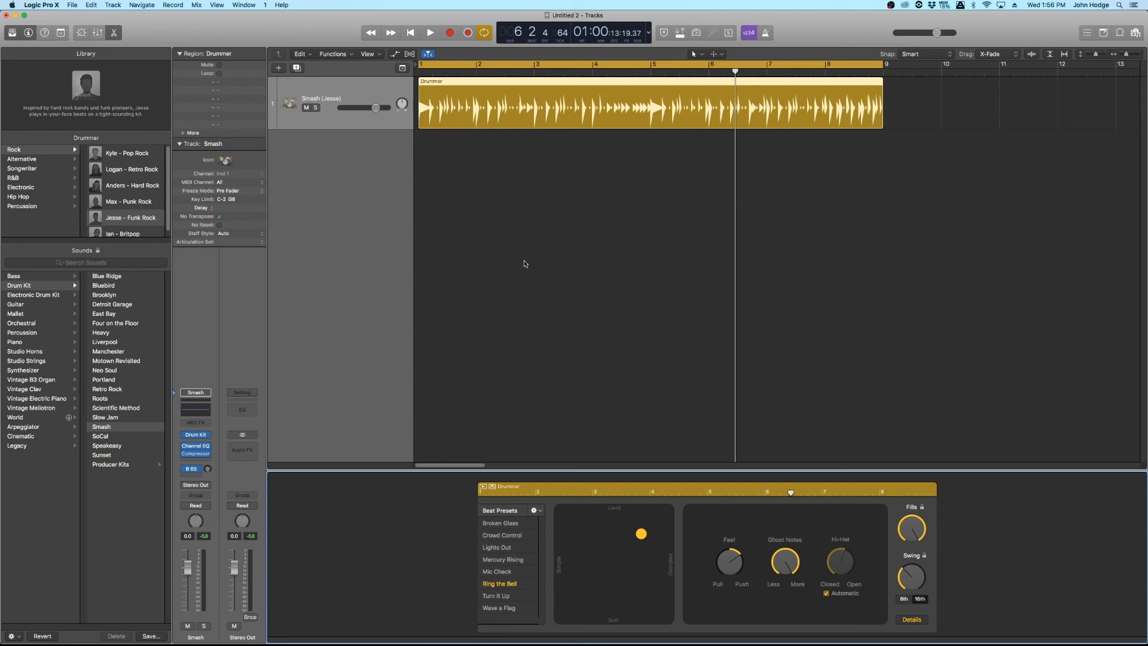
Copy the Drummer region to bar 9 directly after the original and turn off the cycle range
{"action": "scroll", "coordinate": [657, 286], "scroll_direction": "down", "scroll_amount": 10}
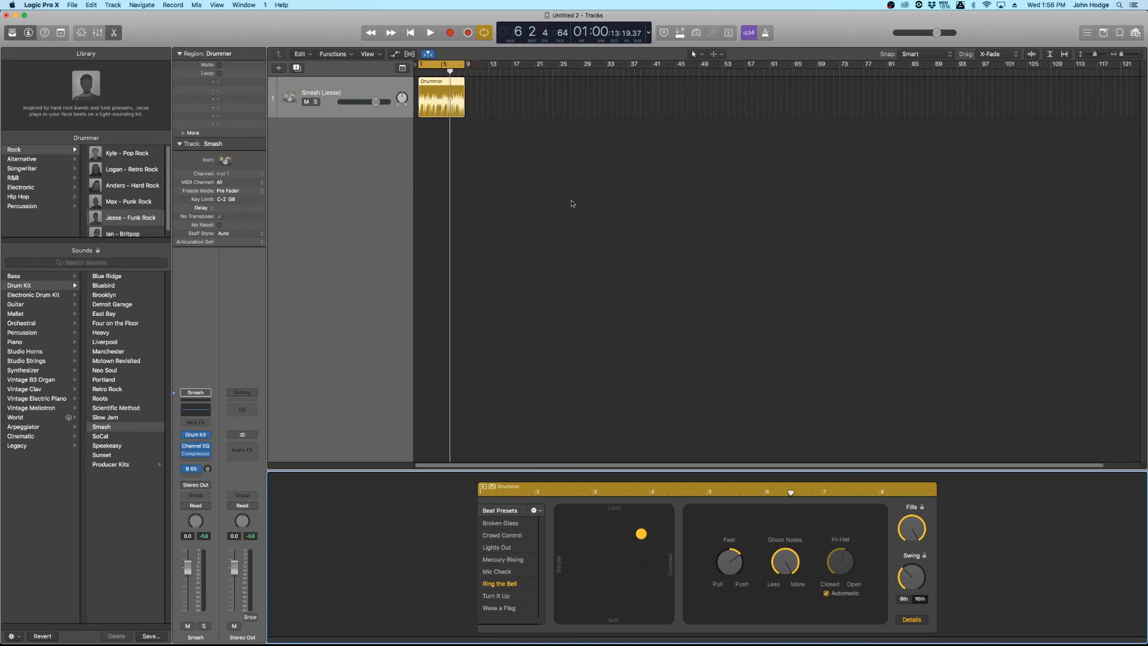
{"action": "left_click_drag", "start_coordinate": [445, 113], "coordinate": [492, 105]}
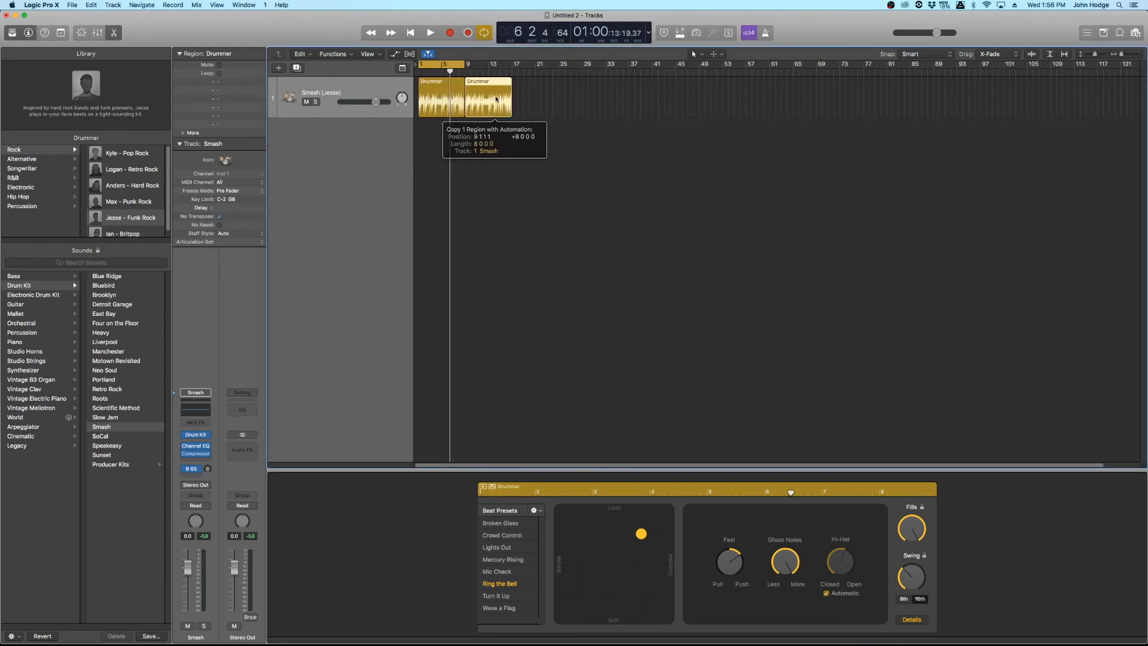
{"action": "left_click", "coordinate": [445, 60]}
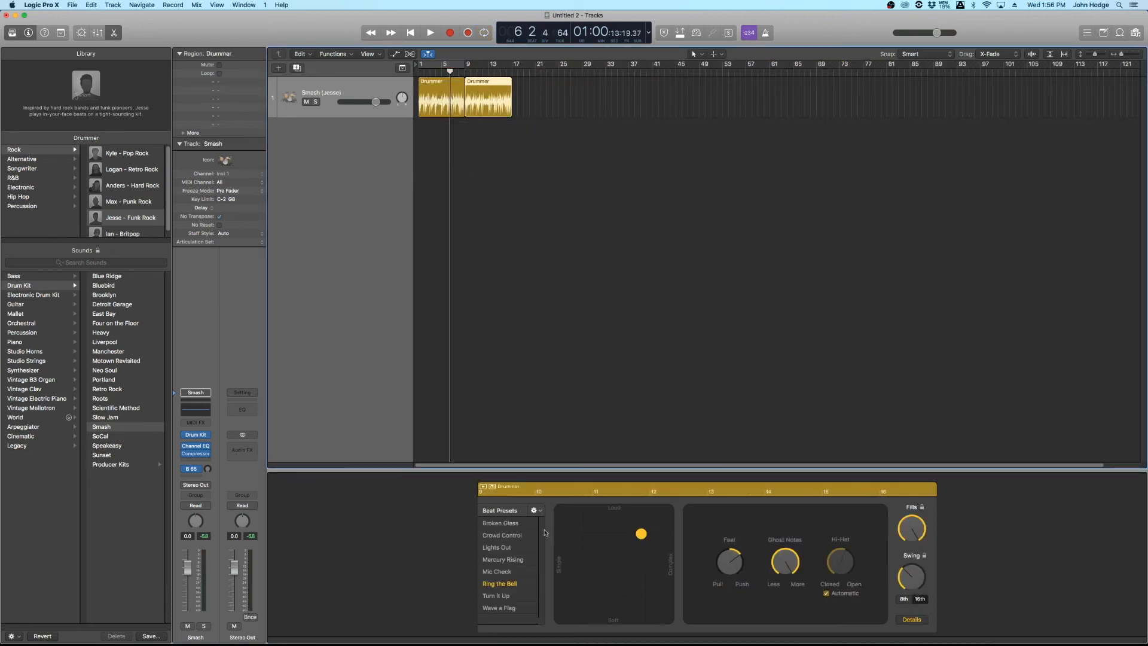
Apply the Broken Glass beat preset to the copied region at bar 9
{"action": "left_click", "coordinate": [497, 524]}
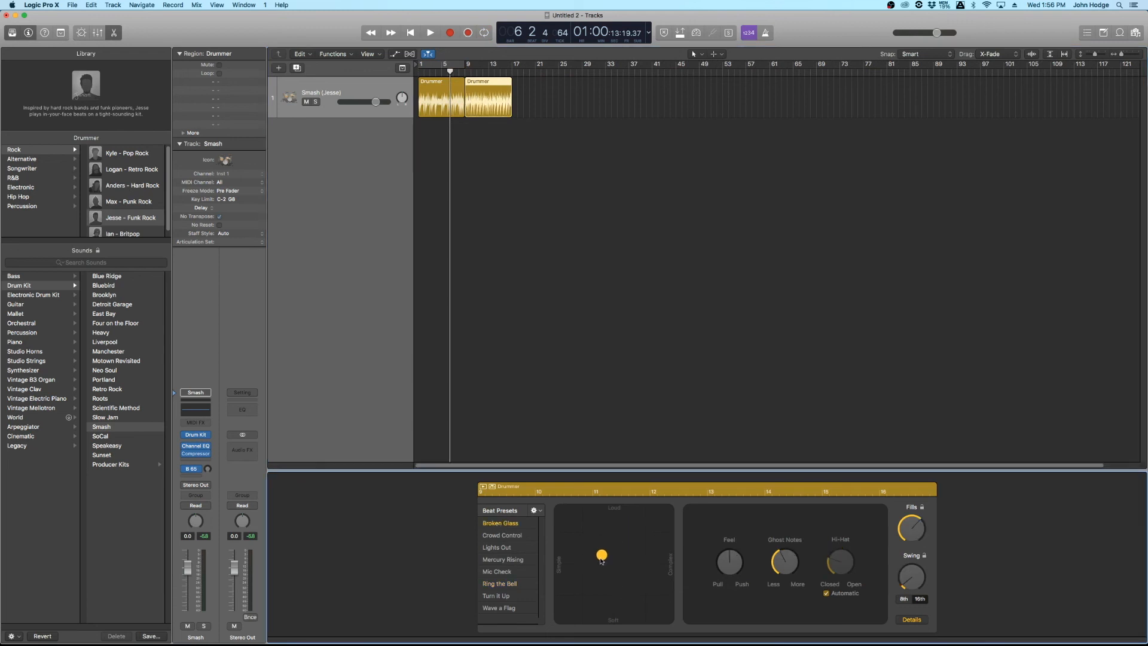
Hide the performance details, switch the copied region's kit from hi-hat to toms, and raise the Kick & Snare variation to 6
{"action": "left_click", "coordinate": [912, 619]}
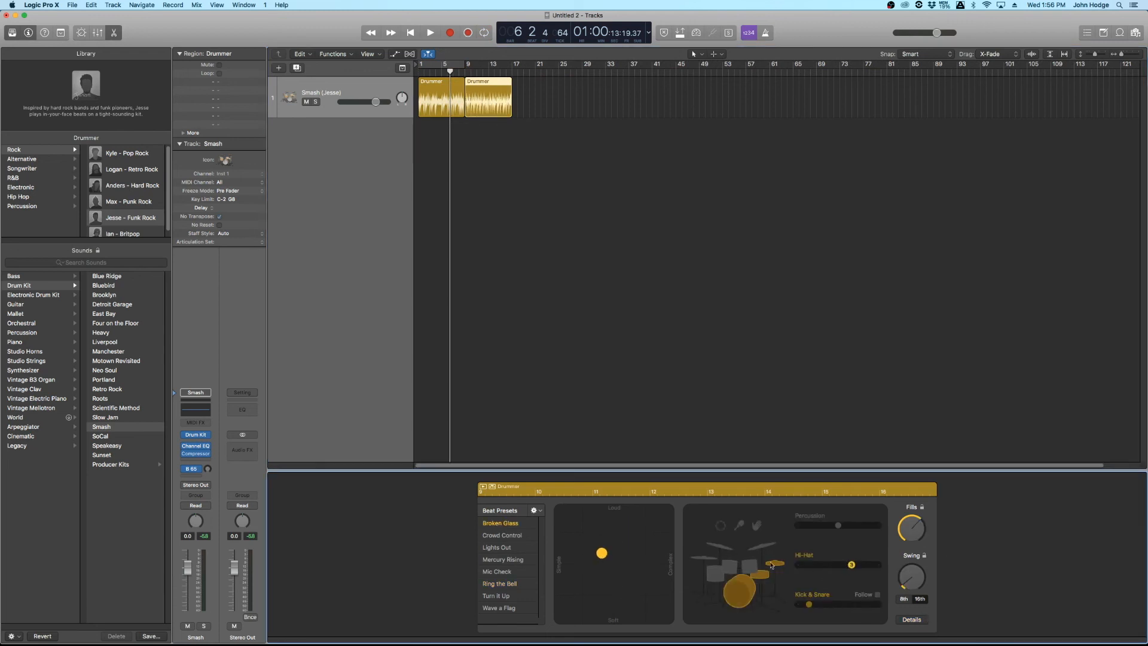
{"action": "left_click", "coordinate": [730, 566]}
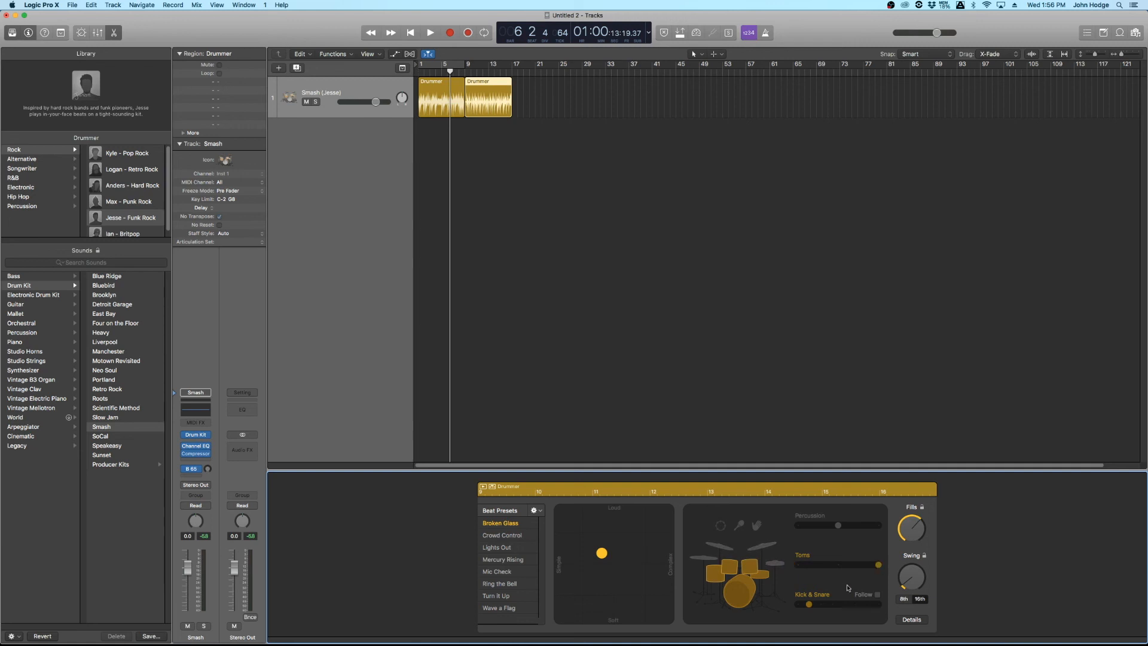
{"action": "left_click", "coordinate": [855, 604]}
Play from bar 7 to audition the transition from the first Drummer region into the copied region
{"action": "left_click_drag", "start_coordinate": [449, 73], "coordinate": [460, 73]}
{"action": "scroll", "coordinate": [471, 126], "scroll_direction": "up", "scroll_amount": 8}
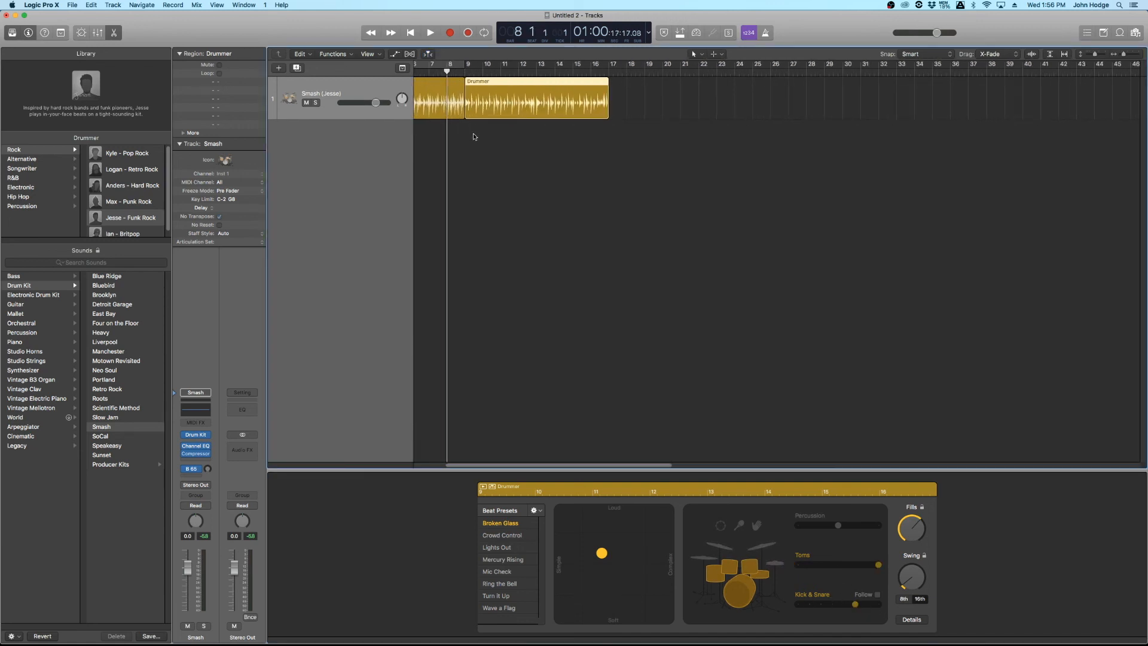
{"action": "left_click", "coordinate": [435, 73]}
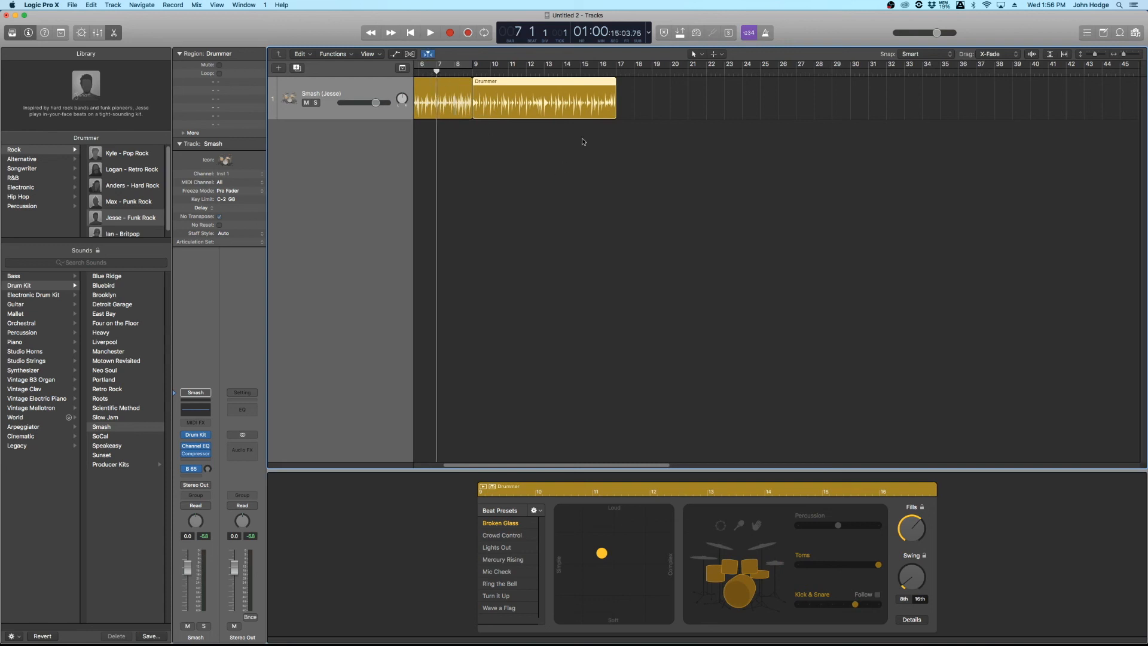
{"action": "key", "text": "space"}
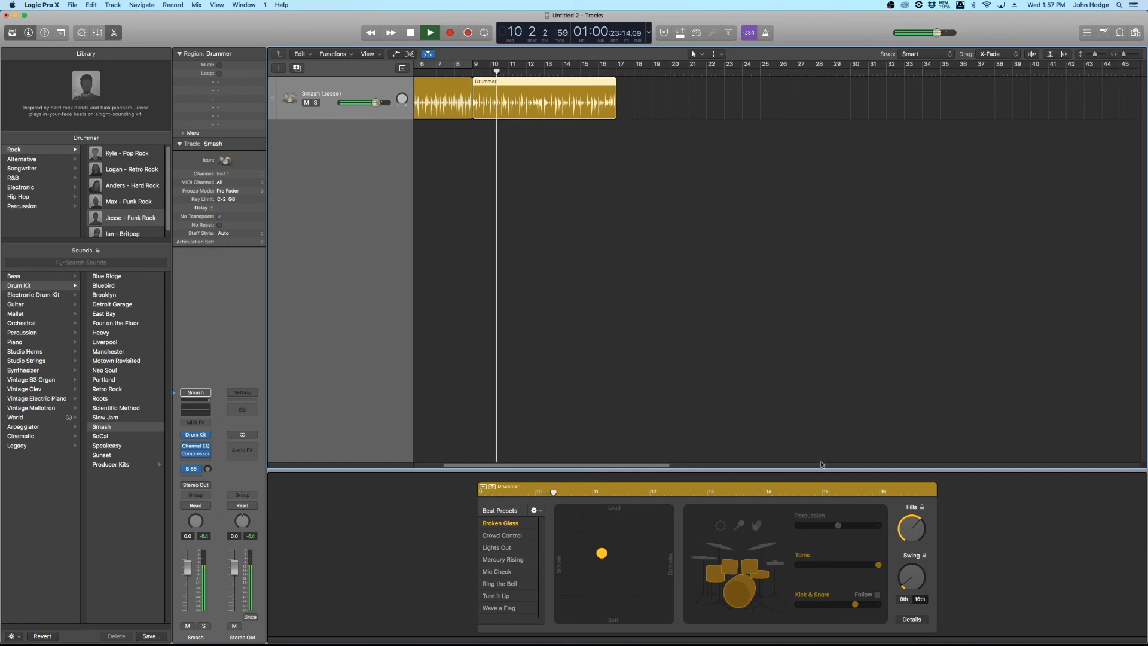
Lower the toms to their first variation, add handclaps at the lowest Percussion variation, stop playback, and deselect the region
{"action": "left_click_drag", "start_coordinate": [813, 562], "coordinate": [813, 572]}
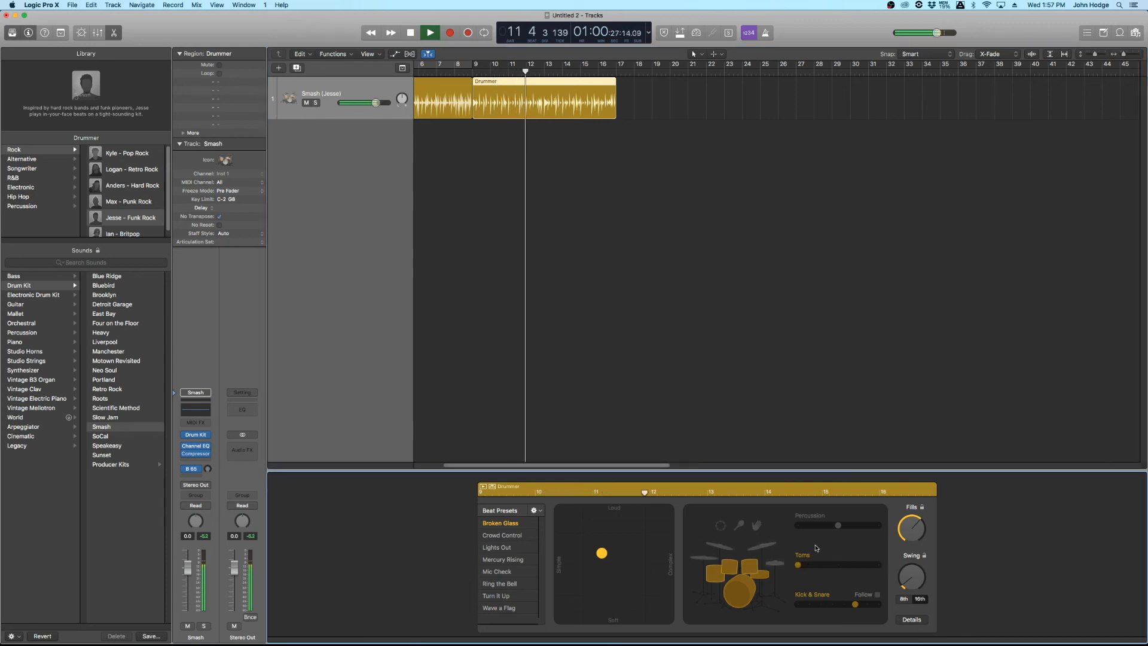
{"action": "left_click", "coordinate": [756, 525]}
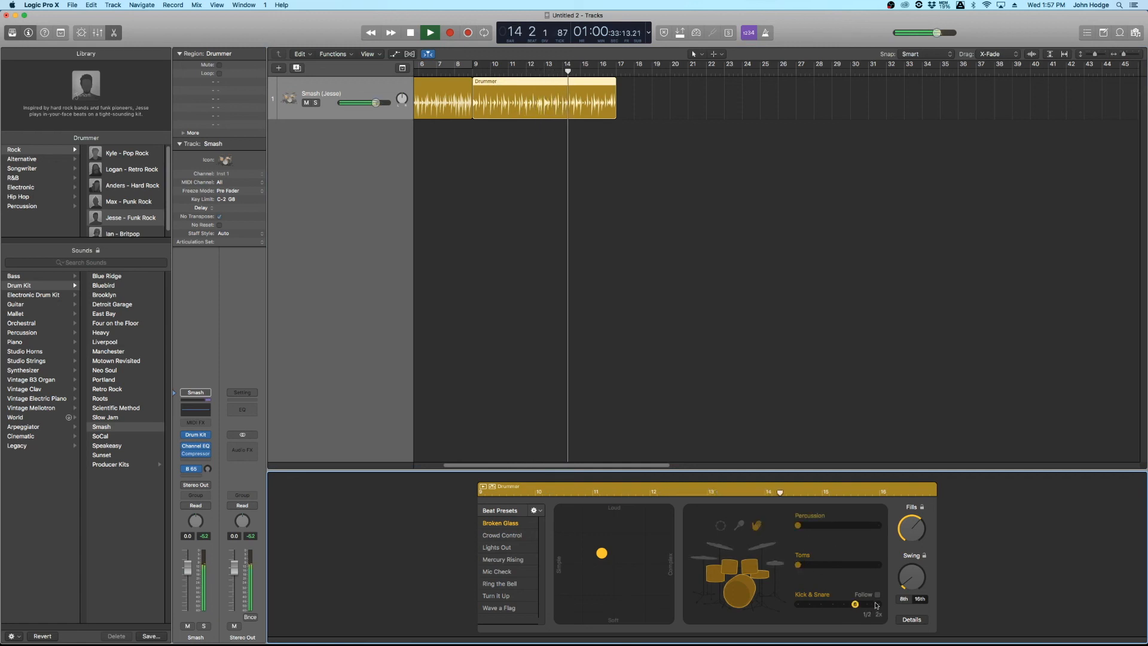
{"action": "key", "text": "space"}
{"action": "left_click", "coordinate": [674, 271]}
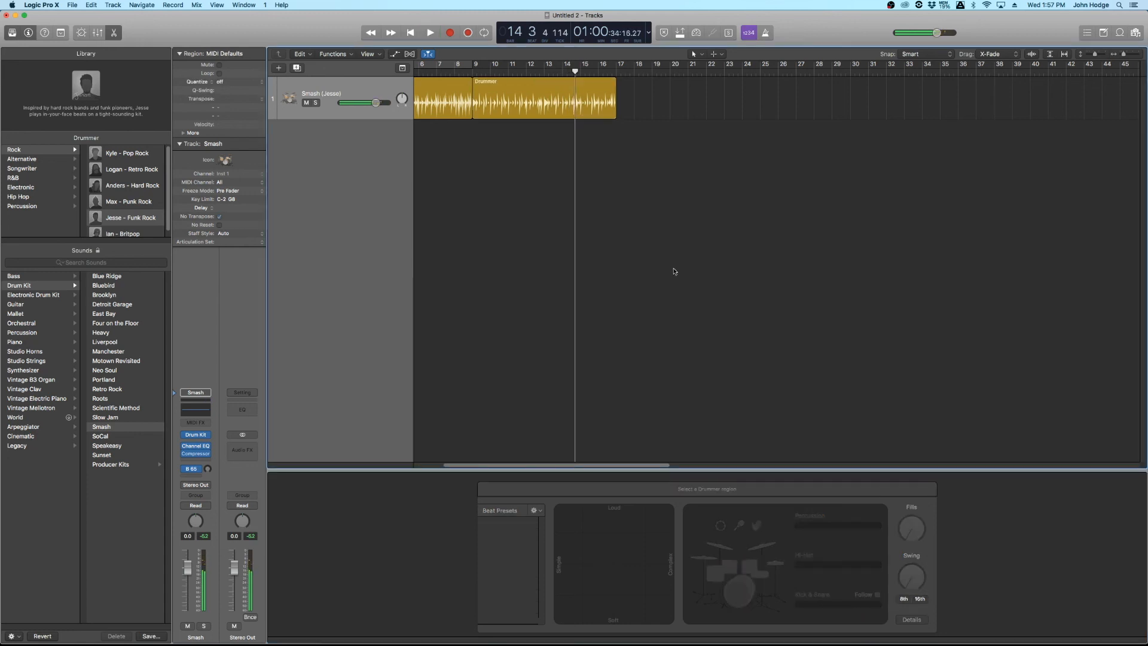
{"action": "scroll", "coordinate": [674, 270], "scroll_direction": "down", "scroll_amount": 5}
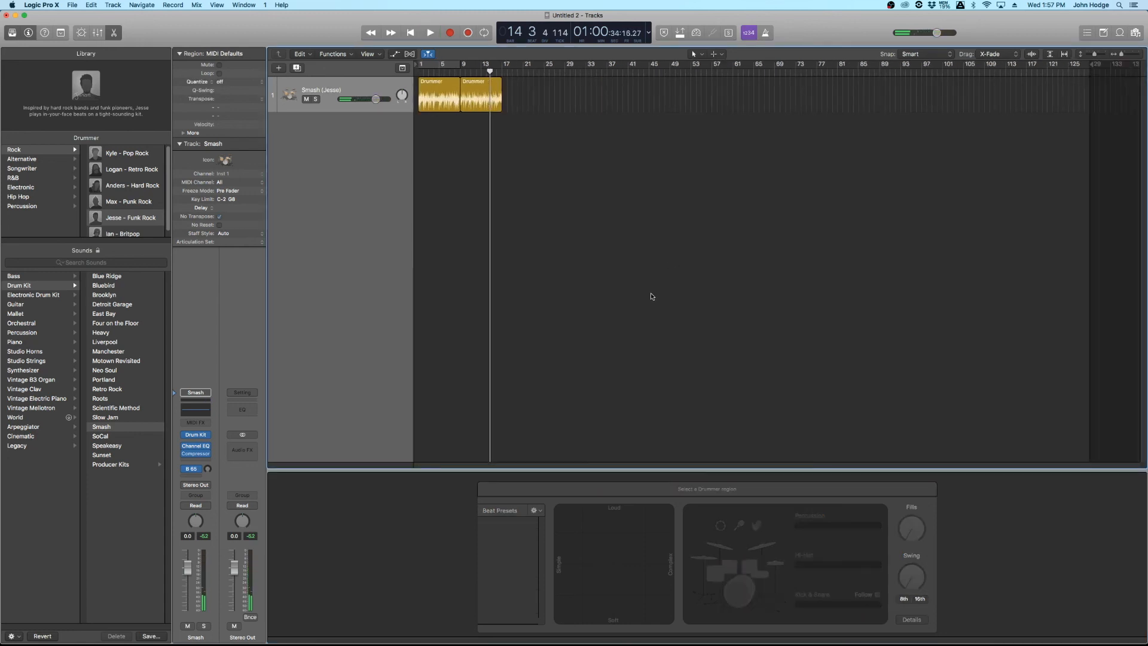